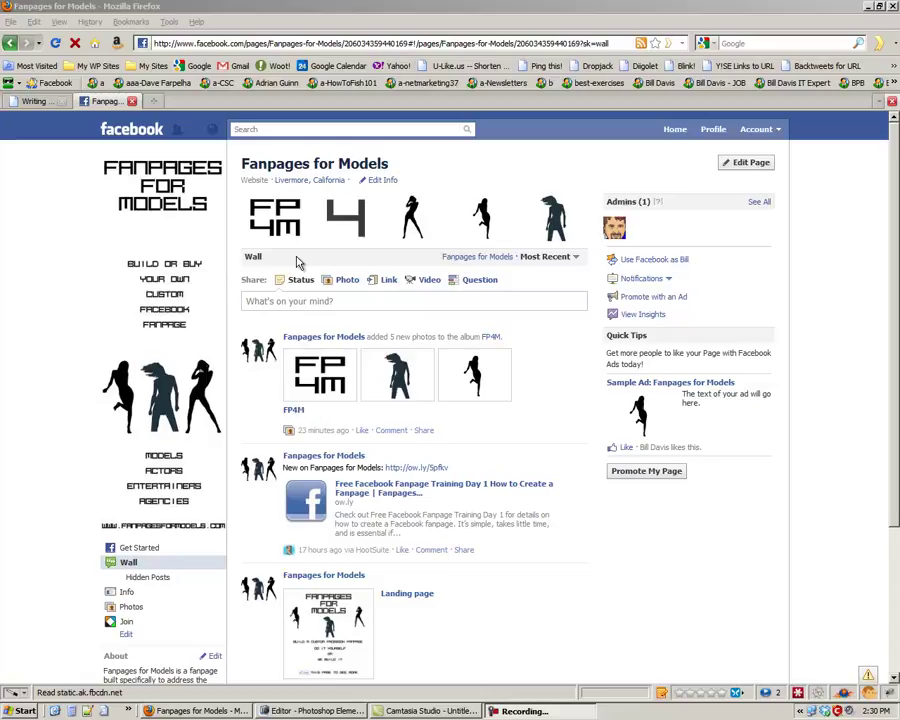
Step: Create a new transparent blank file named 'sidebar', 200 × 600 pixels
{"action": "mouse_move", "coordinate": [348, 222]}
{"action": "left_click", "coordinate": [330, 712]}
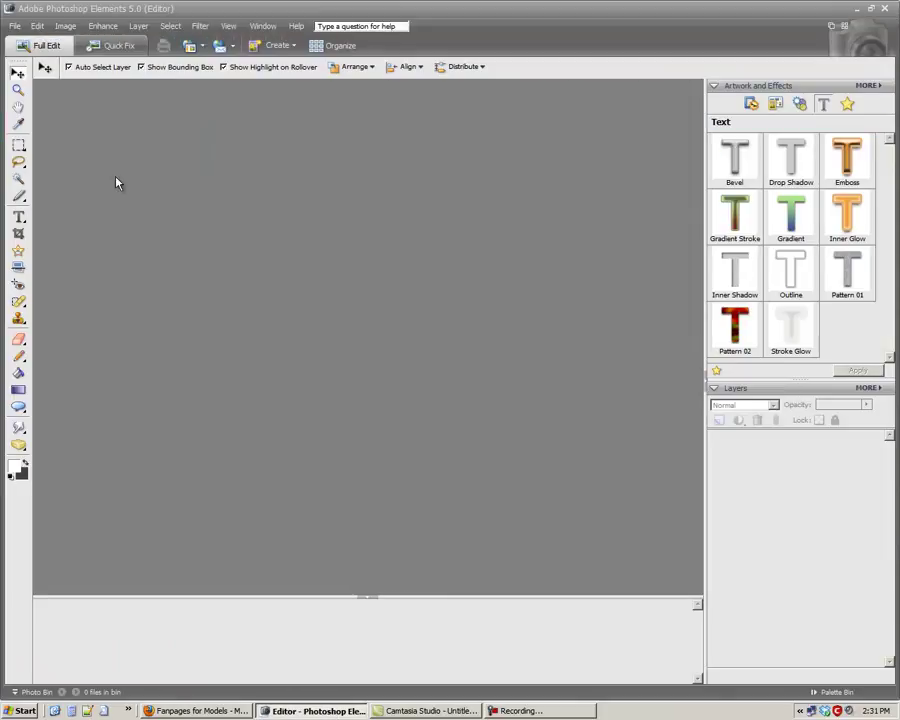
{"action": "left_click", "coordinate": [15, 30]}
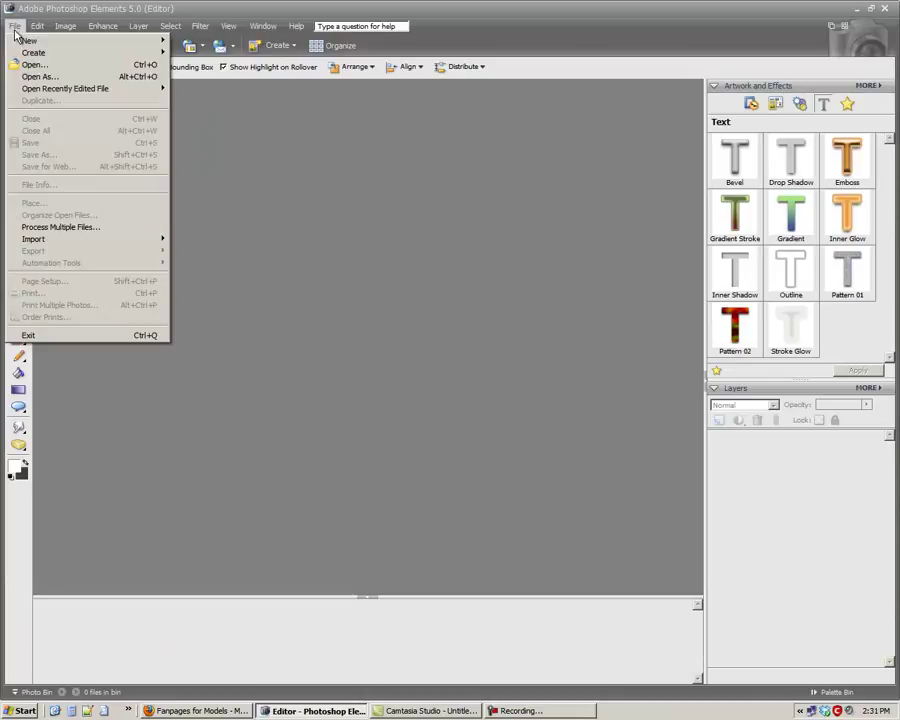
{"action": "mouse_move", "coordinate": [138, 41]}
{"action": "left_click", "coordinate": [190, 41]}
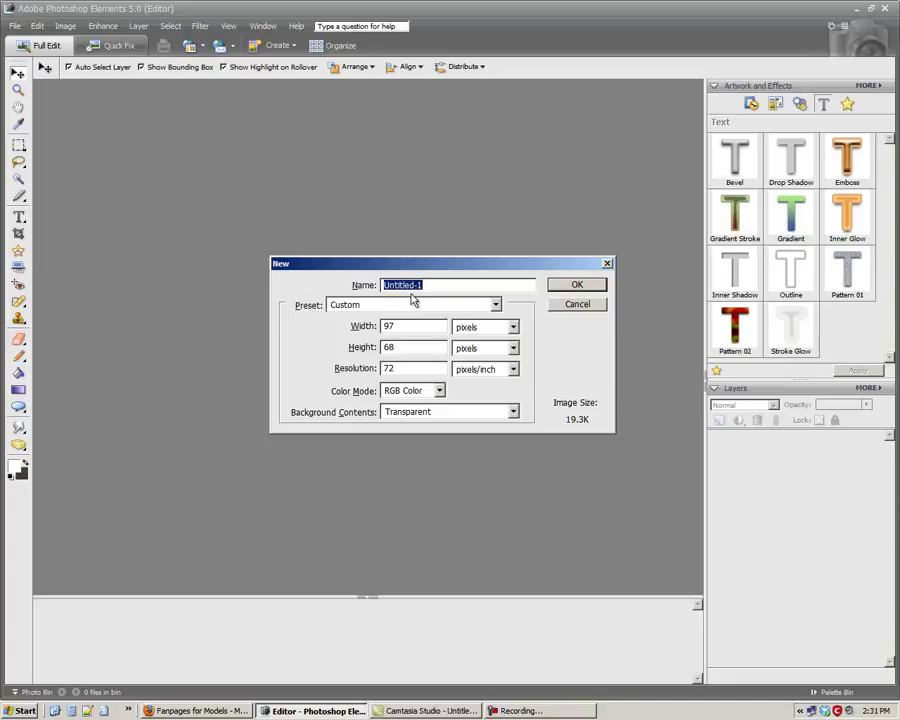
{"action": "type", "text": "sidebar"}
{"action": "key", "text": "Tab"}
{"action": "type", "text": "200"}
{"action": "key", "text": "Tab"}
{"action": "key", "text": "Tab"}
{"action": "type", "text": "600"}
{"action": "left_click", "coordinate": [585, 286]}
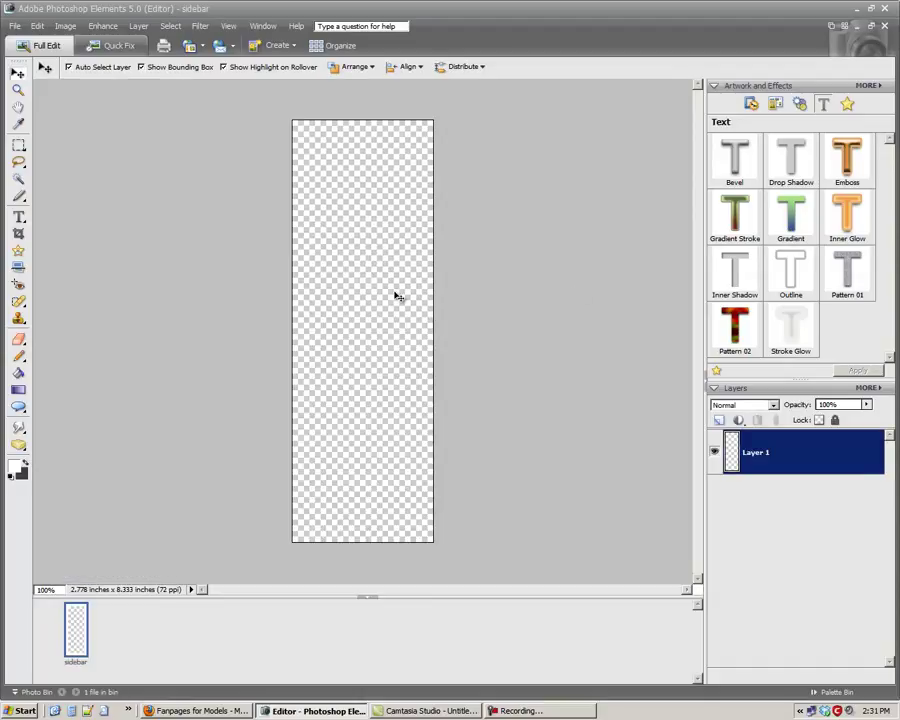
Step: Add three more empty layers to the sidebar document, then select Layer 1
{"action": "left_click", "coordinate": [718, 420]}
{"action": "left_click", "coordinate": [718, 420]}
{"action": "left_click", "coordinate": [718, 420]}
{"action": "left_click", "coordinate": [718, 420]}
{"action": "left_click", "coordinate": [718, 420]}
{"action": "scroll", "coordinate": [840, 619], "scroll_direction": "down", "scroll_amount": 1}
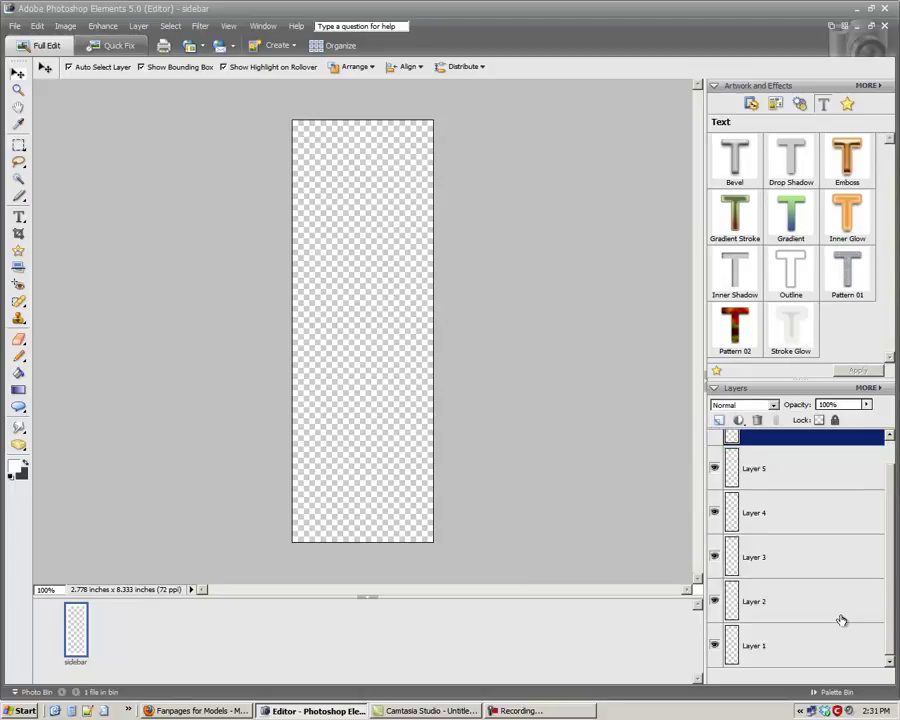
{"action": "left_click", "coordinate": [773, 651]}
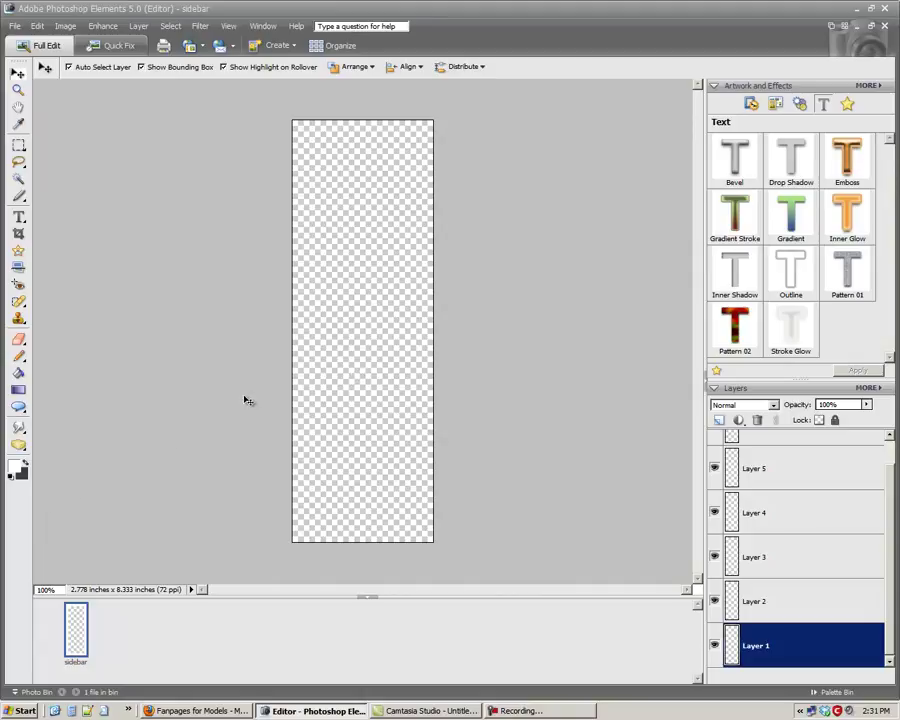
Step: Swap the colours and fill the transparent canvas with dark grey using the Paint Bucket
{"action": "left_click", "coordinate": [21, 474]}
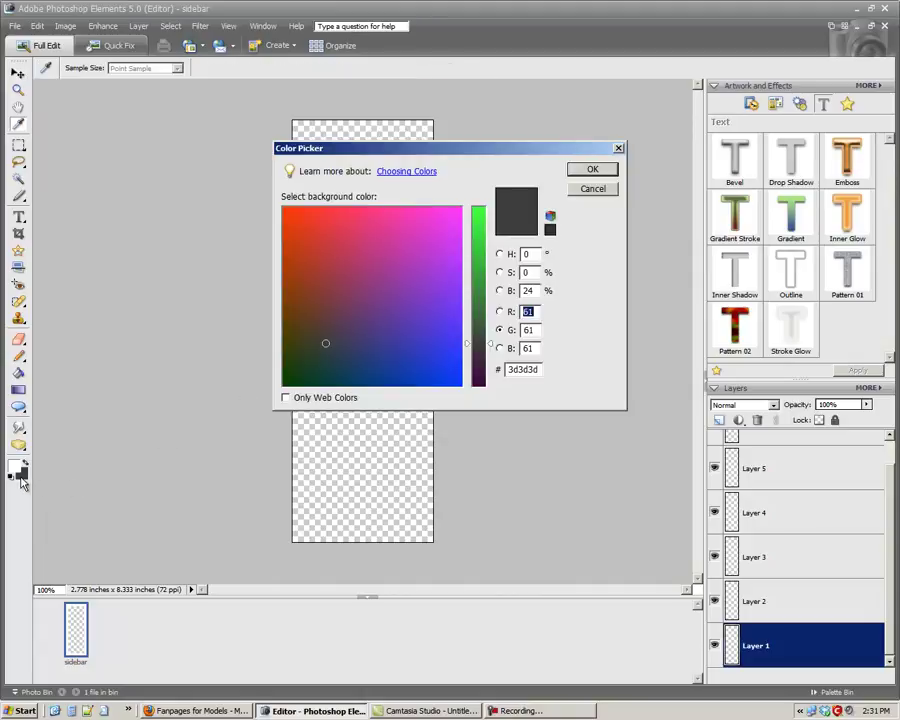
{"action": "left_click", "coordinate": [593, 169]}
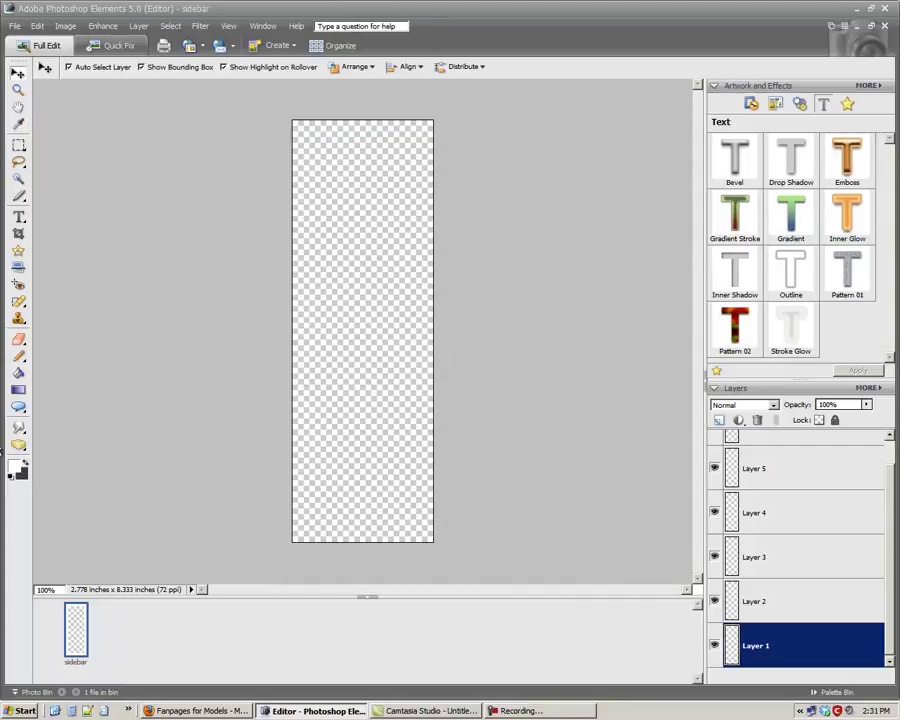
{"action": "left_click", "coordinate": [25, 462]}
{"action": "left_click", "coordinate": [18, 373]}
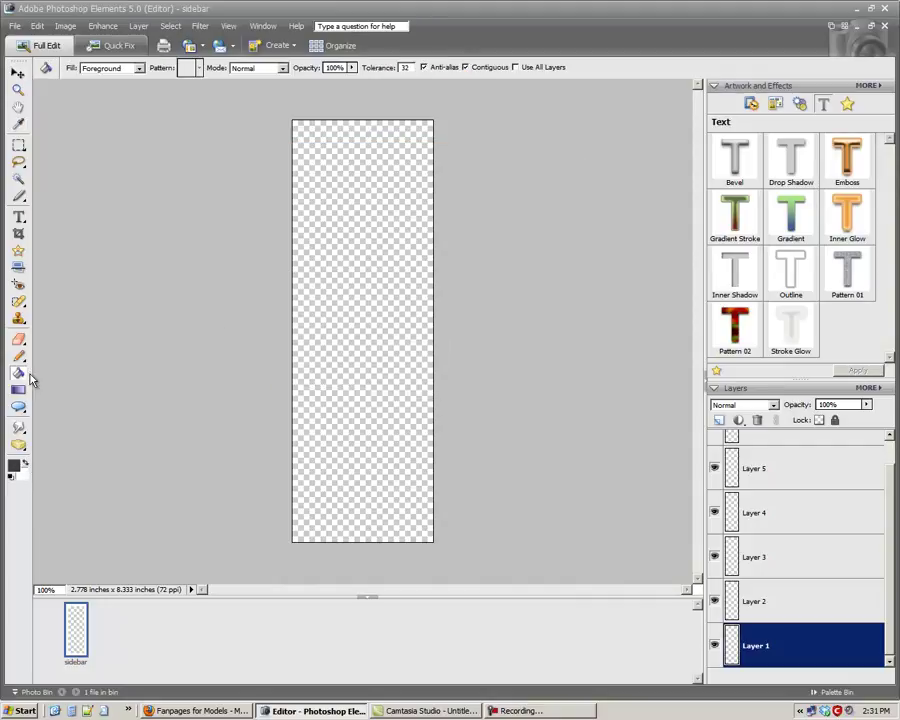
{"action": "left_click", "coordinate": [300, 405]}
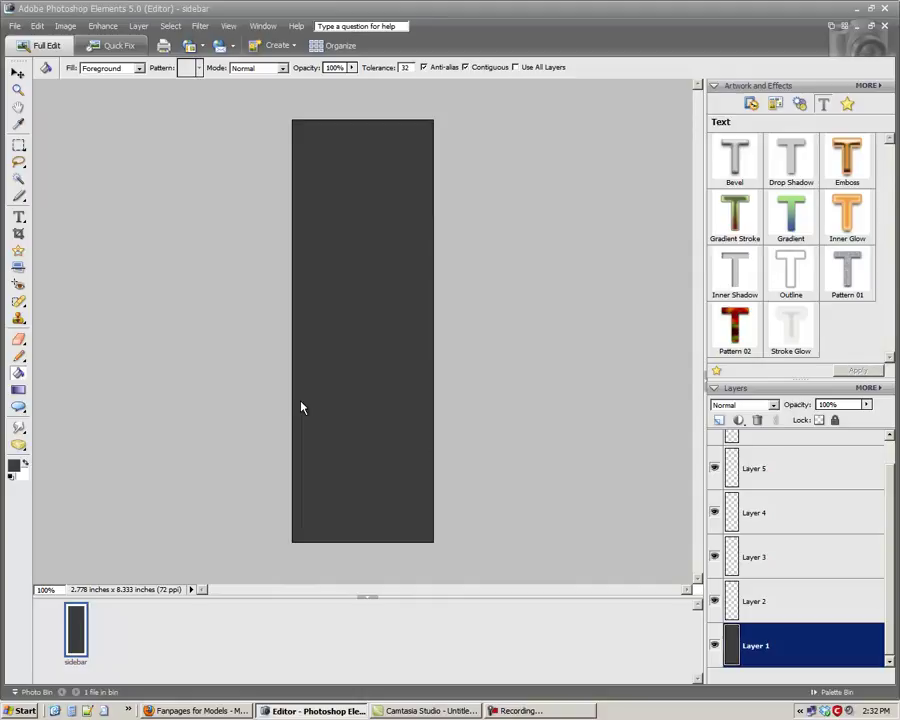
Step: Set the foreground colour to 000000 and refill the canvas solid black
{"action": "left_click", "coordinate": [14, 468]}
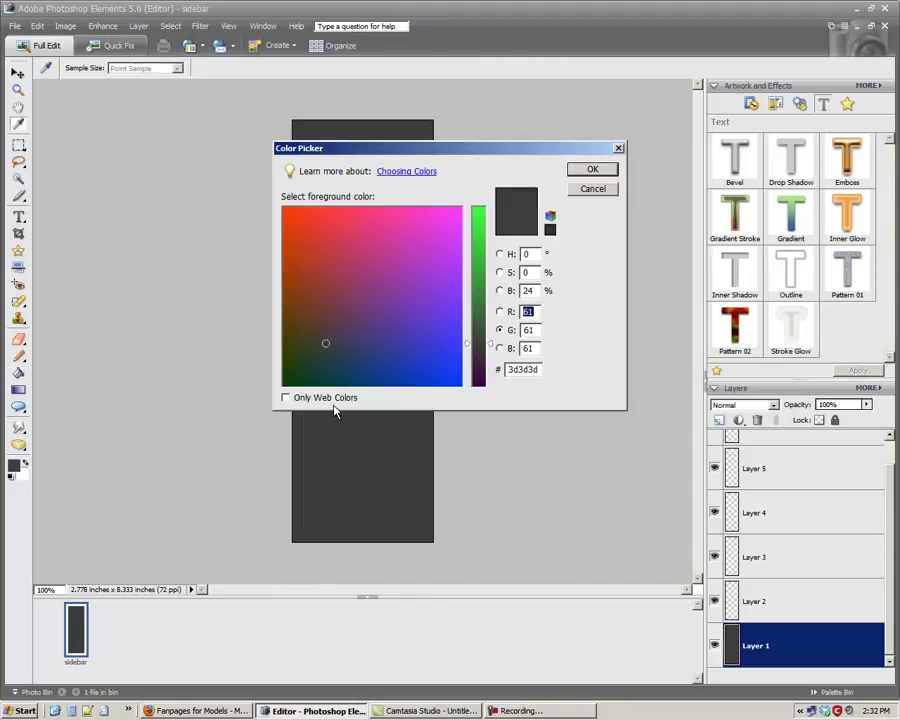
{"action": "double_click", "coordinate": [522, 369]}
{"action": "type", "text": "000000"}
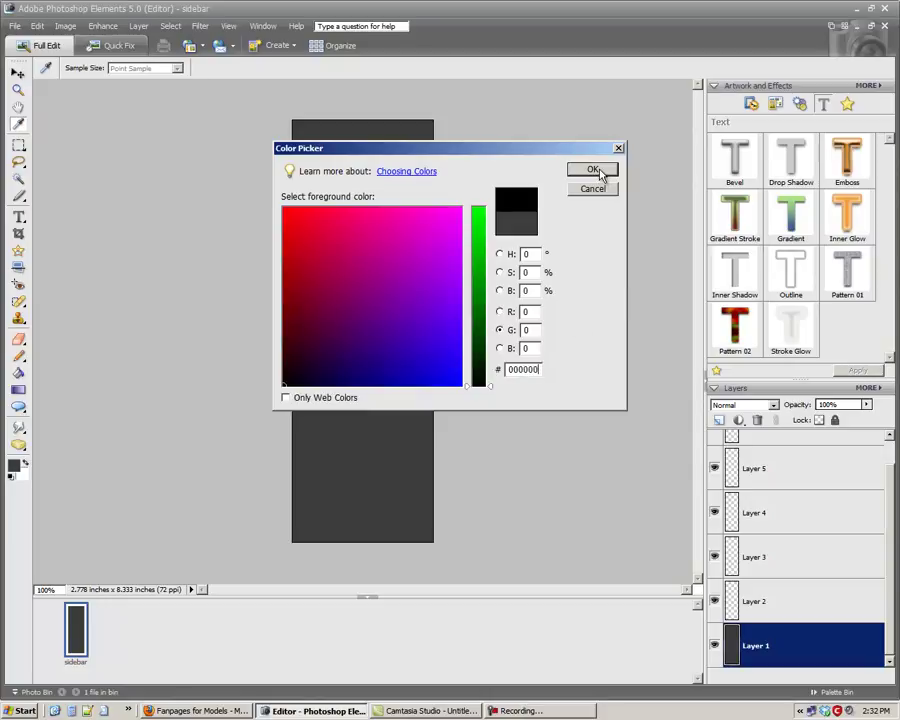
{"action": "left_click", "coordinate": [593, 170]}
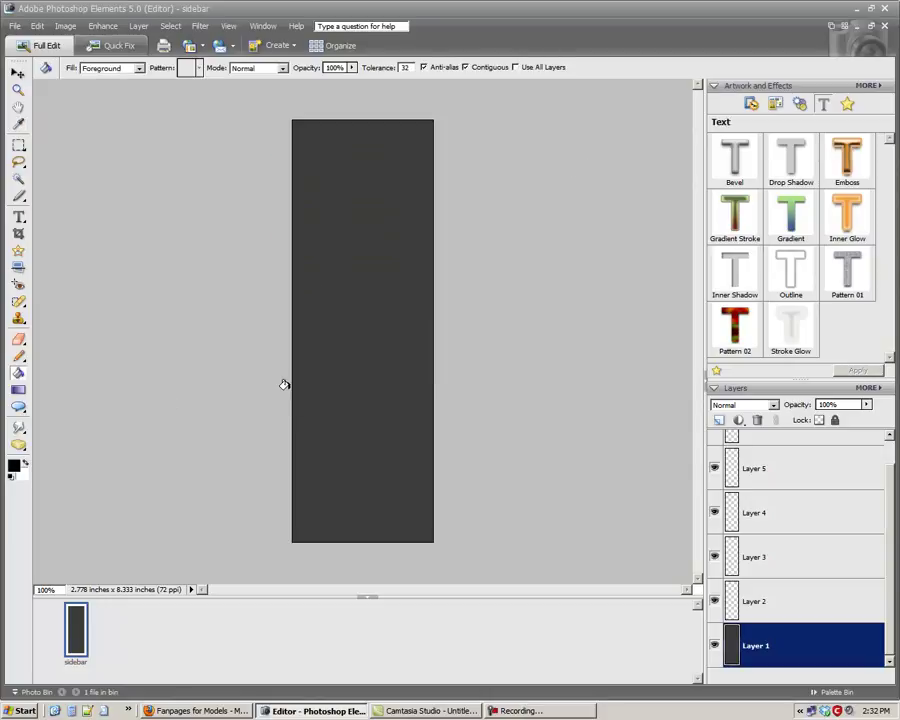
{"action": "left_click", "coordinate": [329, 380]}
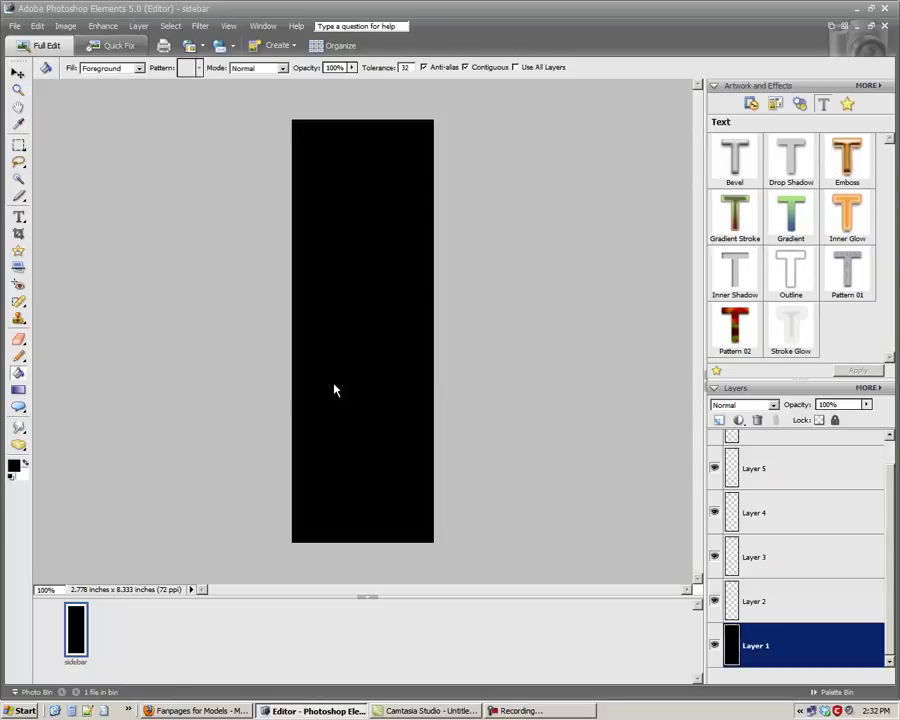
Step: On Layer 2, set up the Type tool with 24 pt white text
{"action": "left_click", "coordinate": [730, 608]}
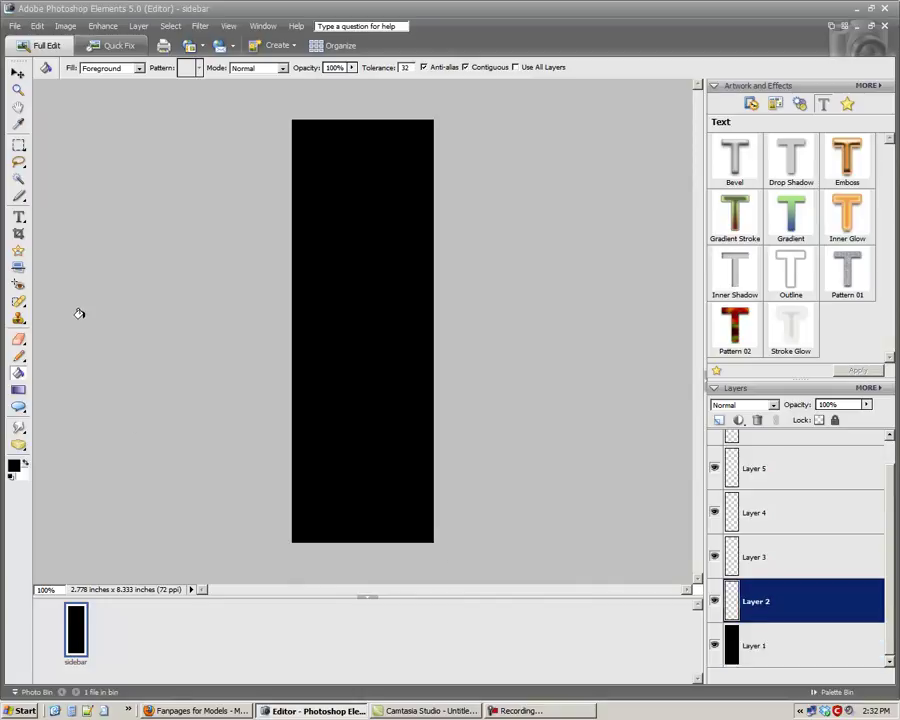
{"action": "left_click", "coordinate": [18, 218]}
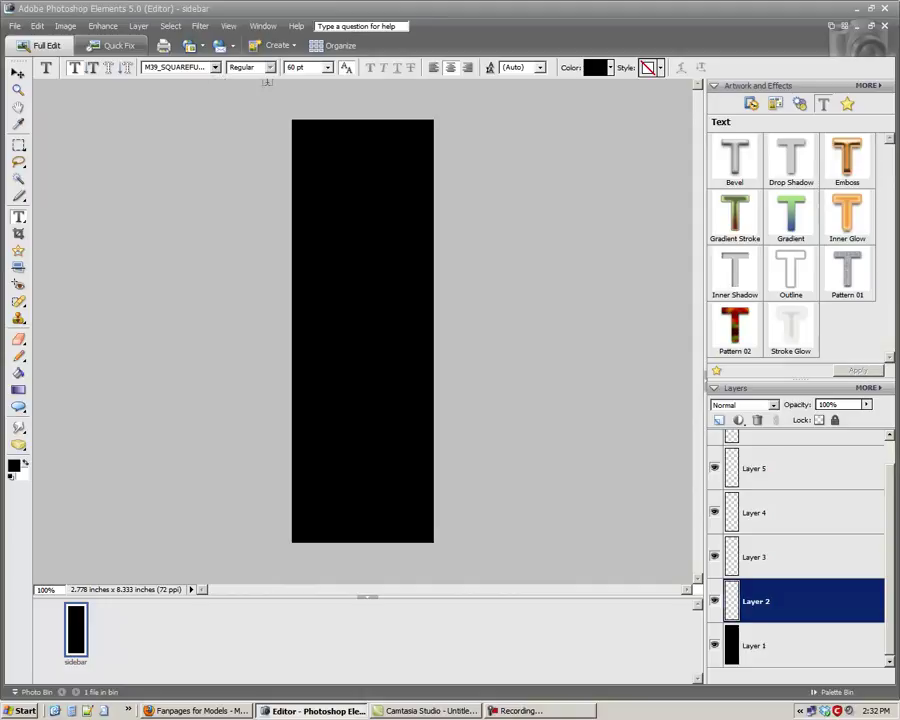
{"action": "left_click", "coordinate": [328, 67]}
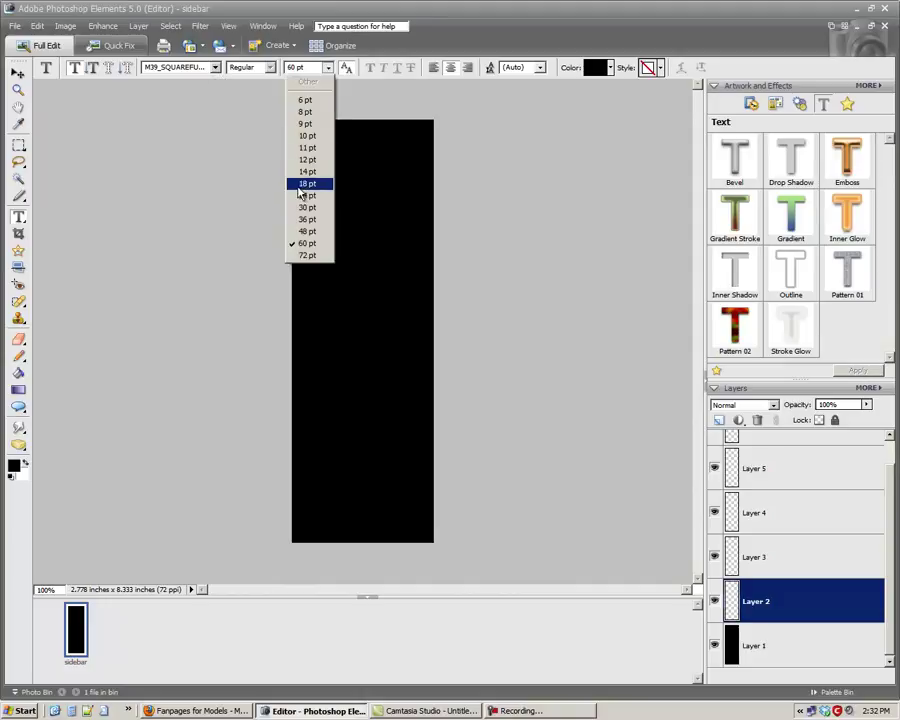
{"action": "left_click", "coordinate": [300, 196]}
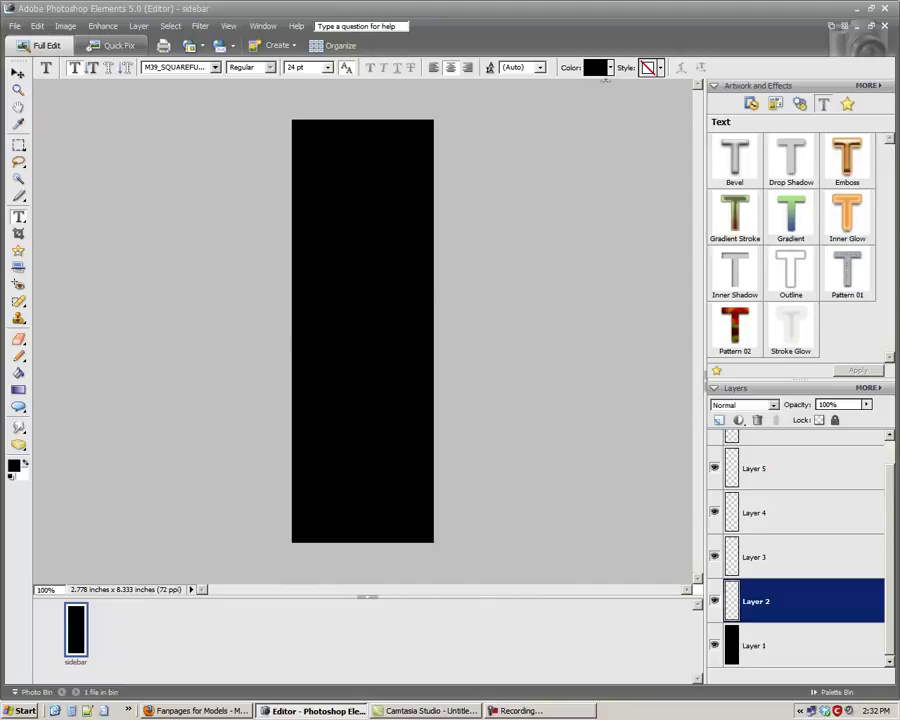
{"action": "left_click", "coordinate": [611, 68]}
{"action": "left_click", "coordinate": [615, 91]}
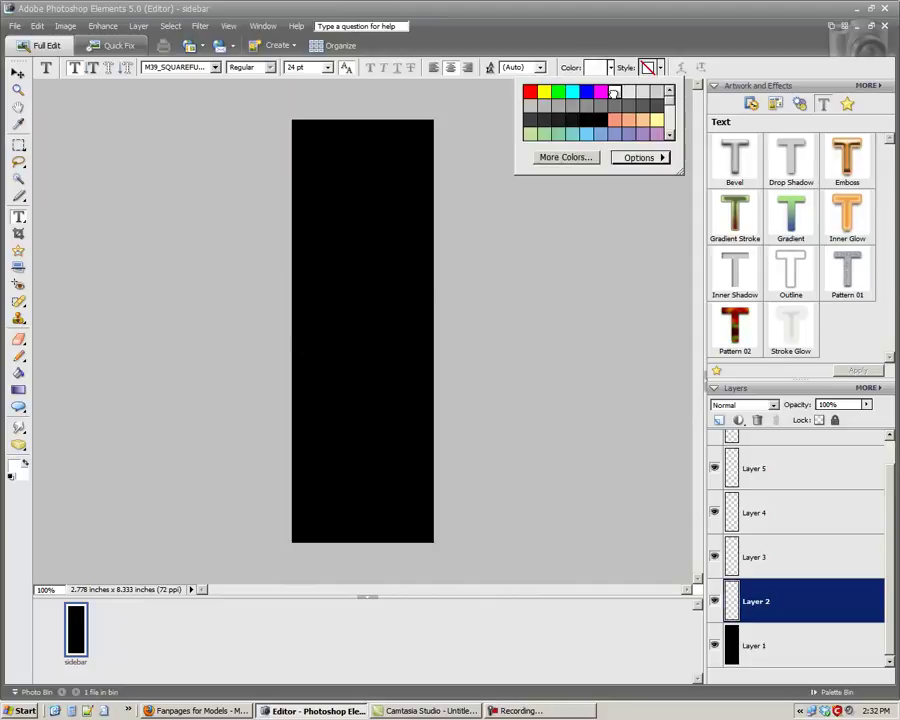
Step: Type 'PUT BENEFITS HERE', shrink it to 12 pt, centre it on the canvas and commit
{"action": "left_click", "coordinate": [312, 332]}
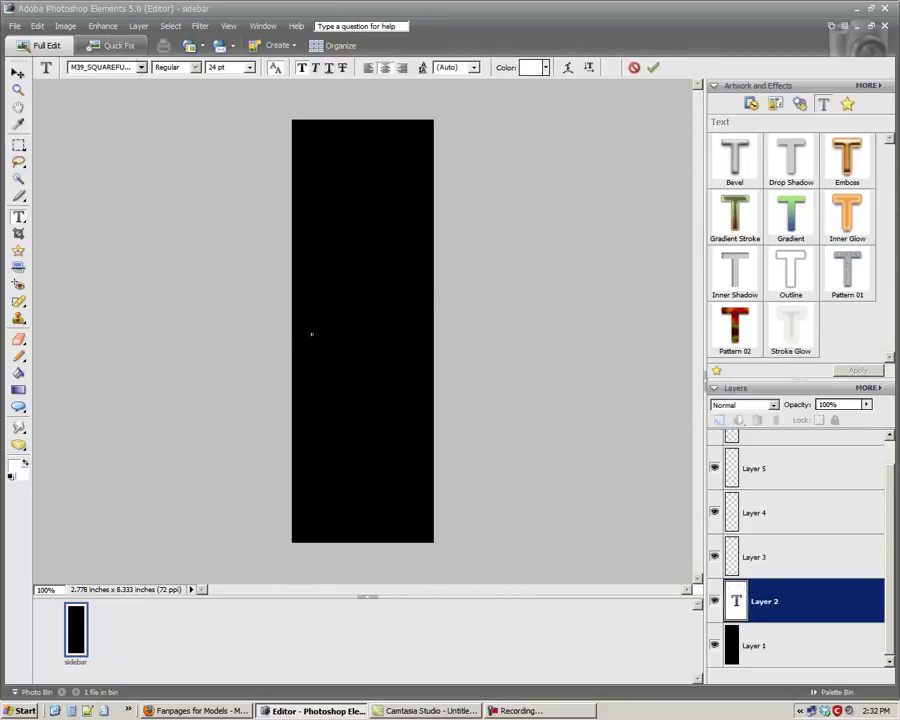
{"action": "type", "text": "SPLIT BENEFITS HER"}
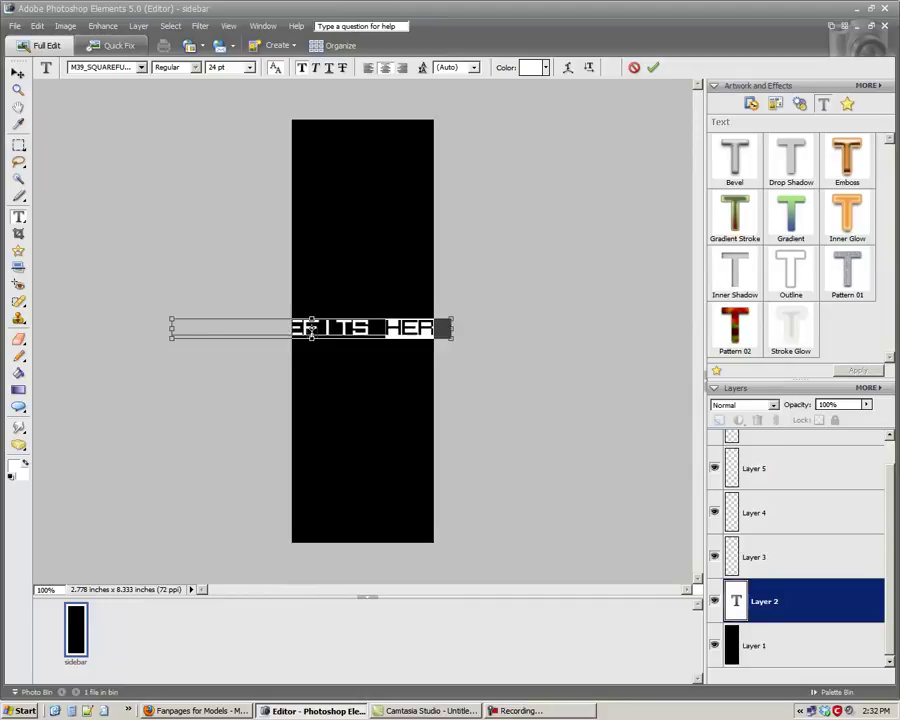
{"action": "key", "text": "ctrl+a"}
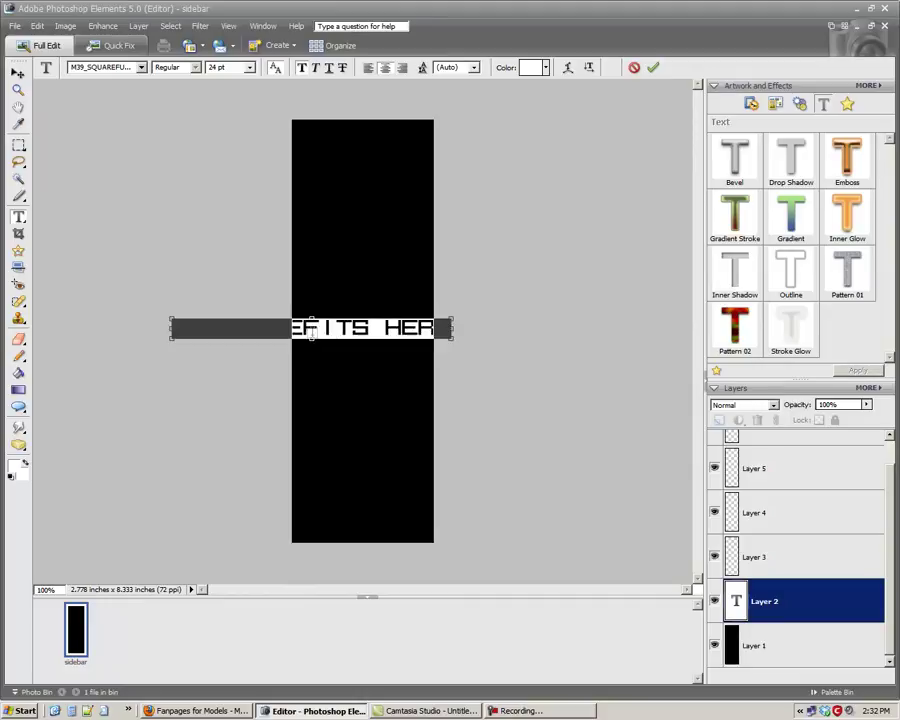
{"action": "left_click", "coordinate": [249, 67]}
{"action": "left_click", "coordinate": [230, 160]}
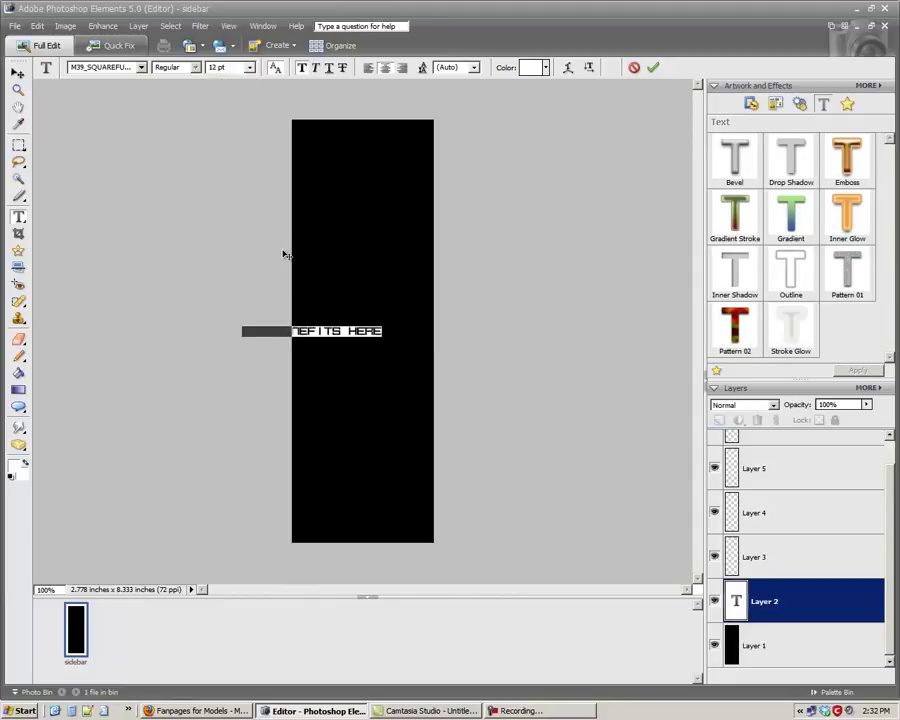
{"action": "left_click_drag", "start_coordinate": [306, 360], "coordinate": [357, 367]}
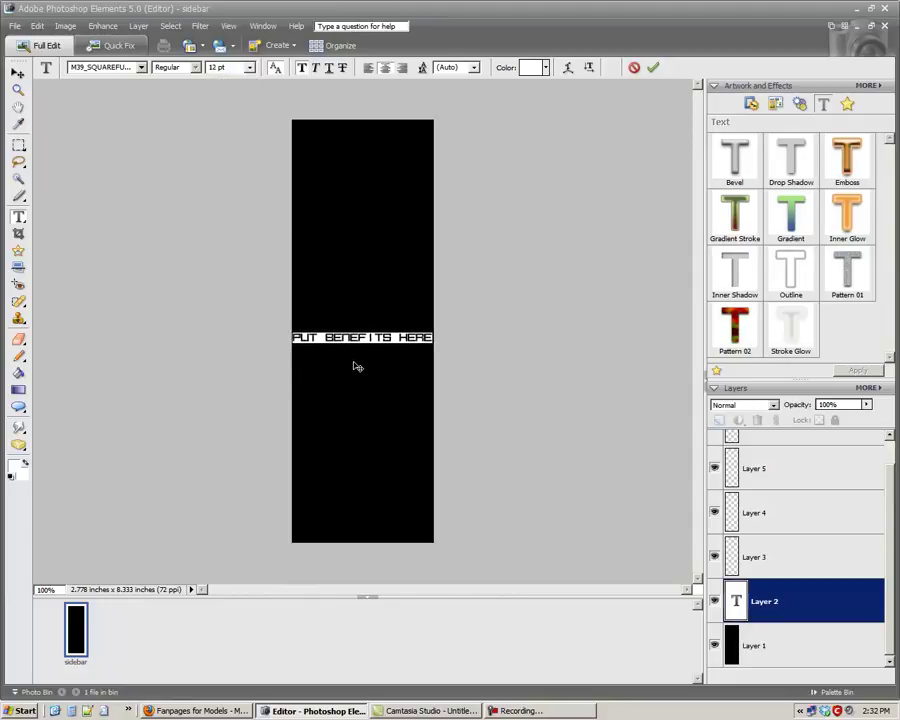
{"action": "key", "text": "ctrl+Return"}
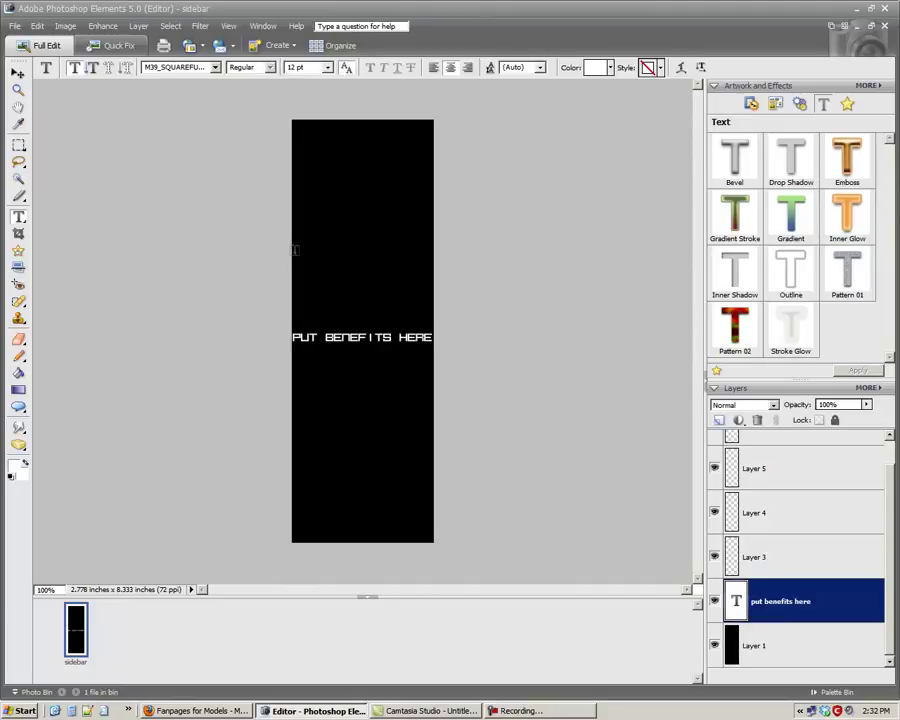
Step: Select the whole heading line and change its font size to 16 pt
{"action": "double_click", "coordinate": [343, 340]}
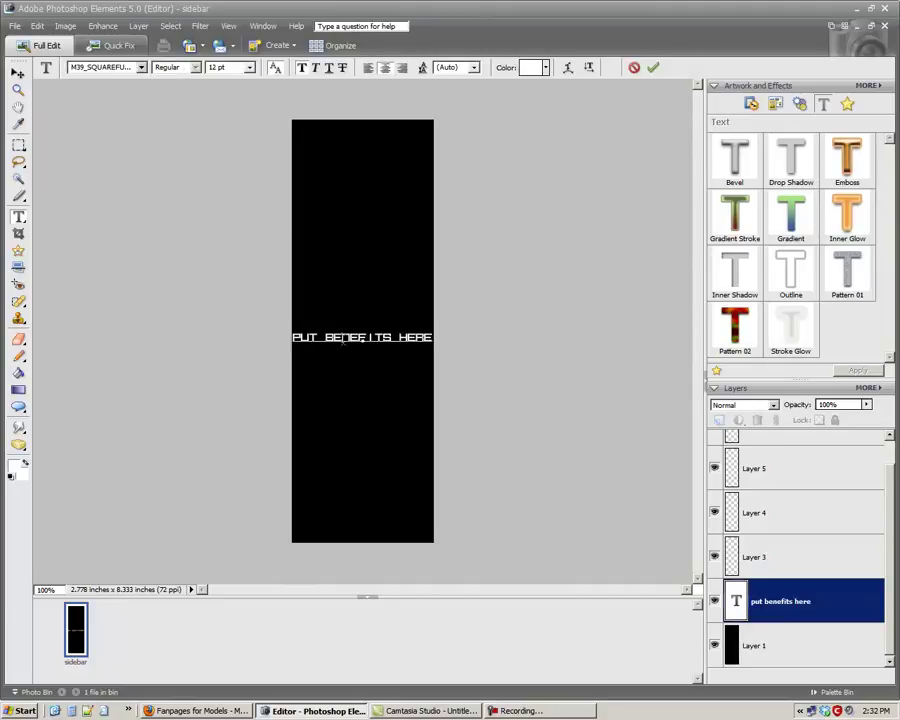
{"action": "triple_click", "coordinate": [343, 340]}
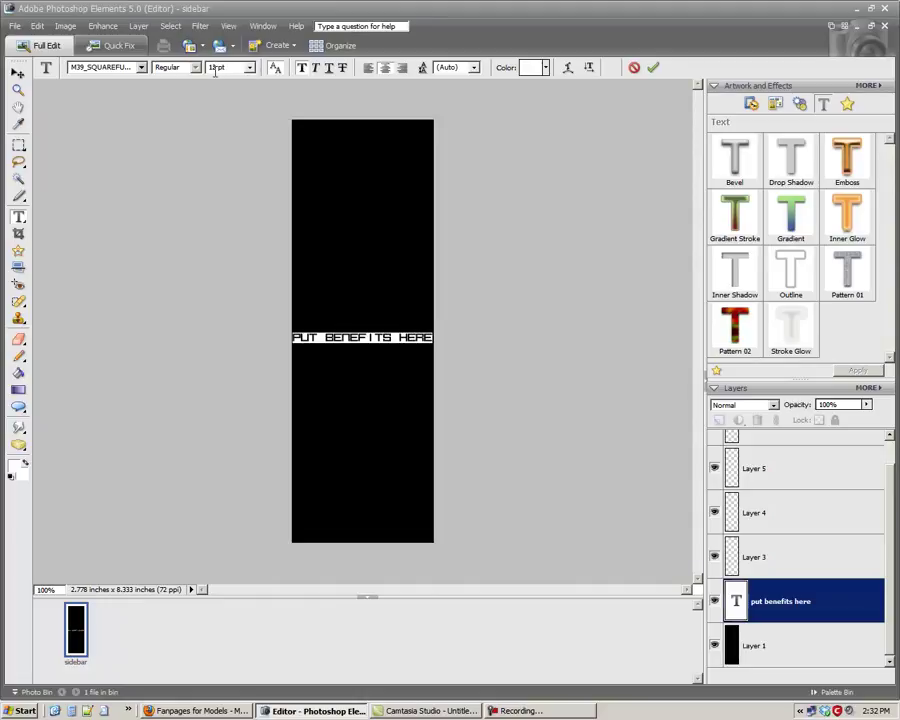
{"action": "type", "text": "16"}
{"action": "key", "text": "Return"}
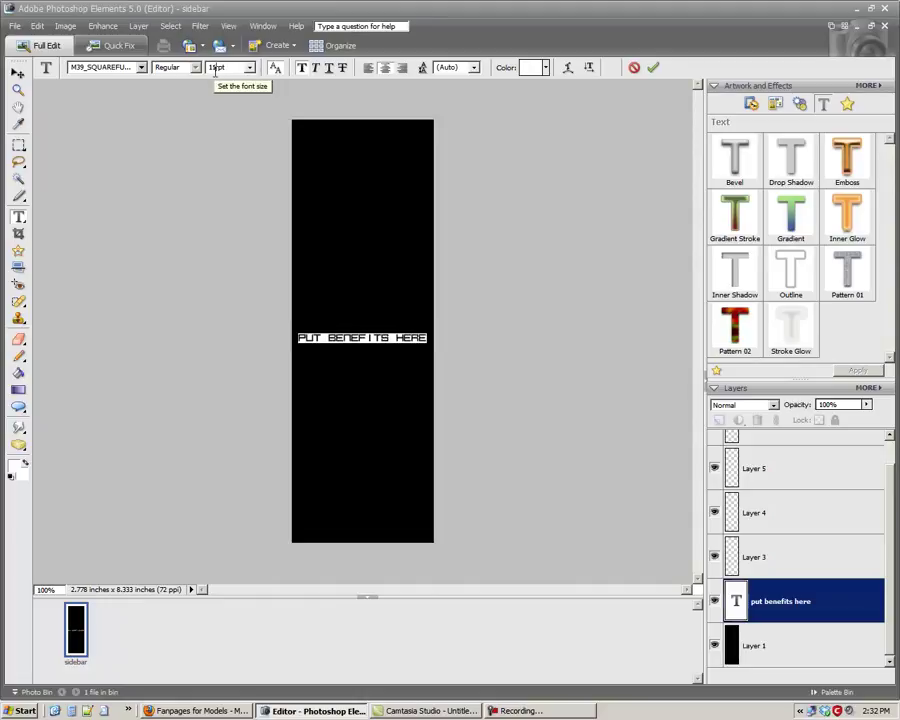
{"action": "left_click", "coordinate": [591, 368]}
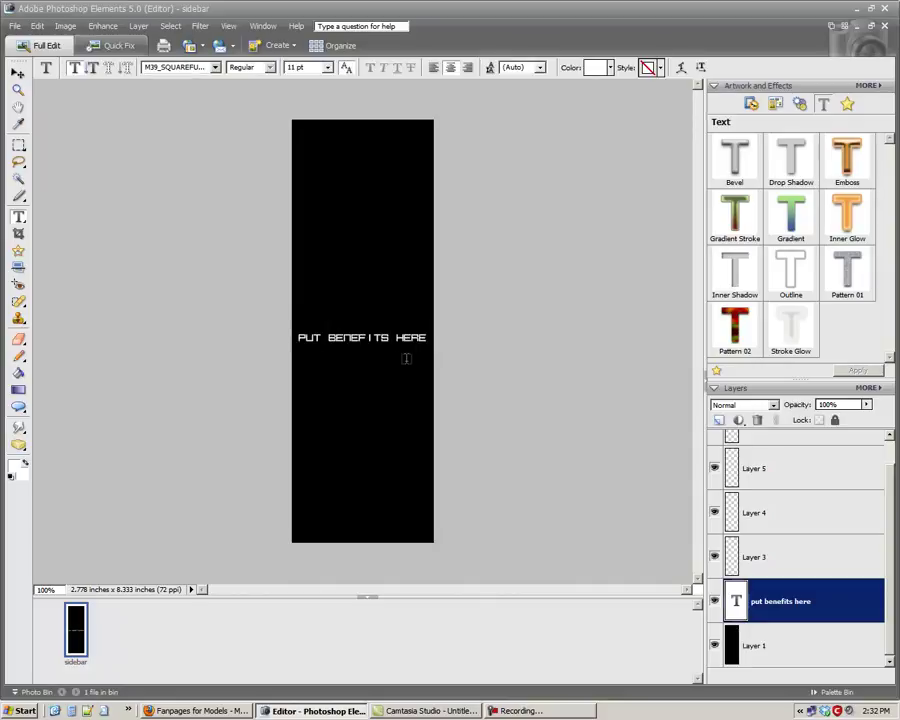
{"action": "left_click", "coordinate": [410, 338]}
{"action": "left_click", "coordinate": [413, 362]}
Step: Add a placeholder text line below the PUT BENEFITS HERE heading and commit it
{"action": "key", "text": "f"}
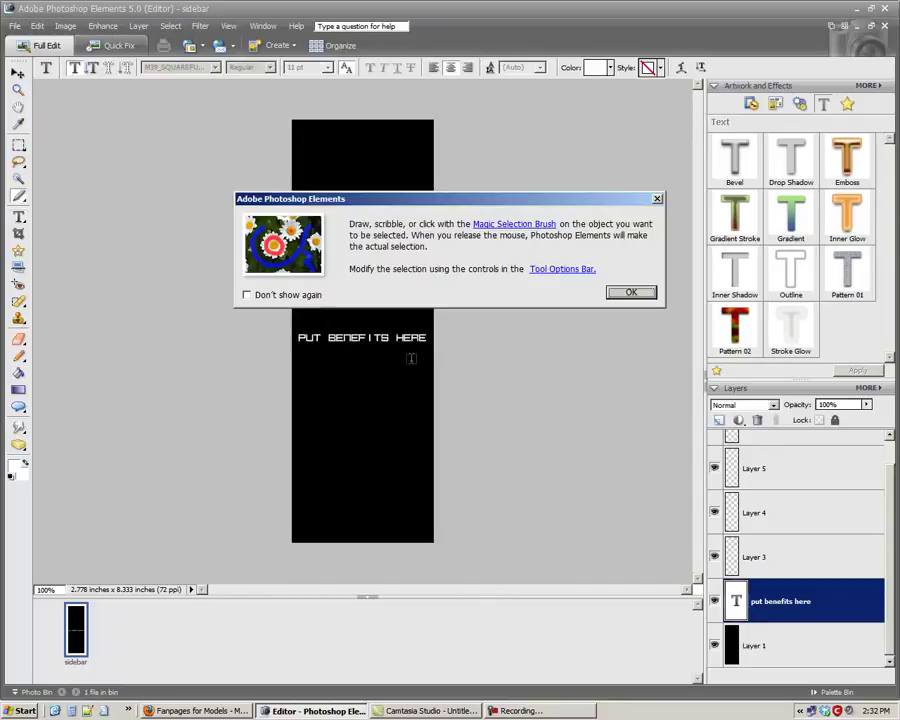
{"action": "left_click", "coordinate": [631, 293]}
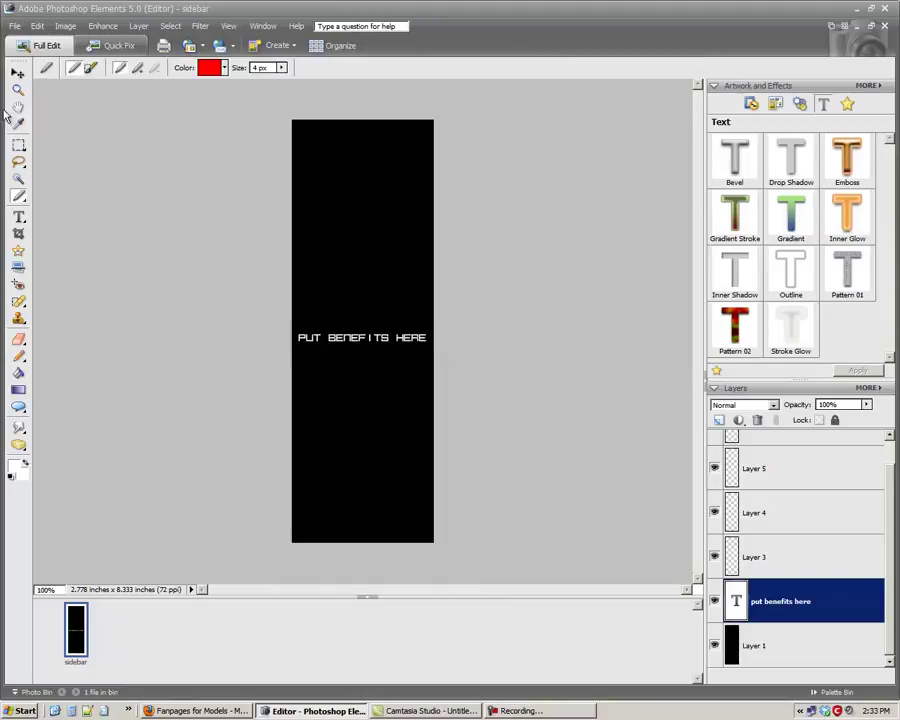
{"action": "left_click", "coordinate": [17, 222]}
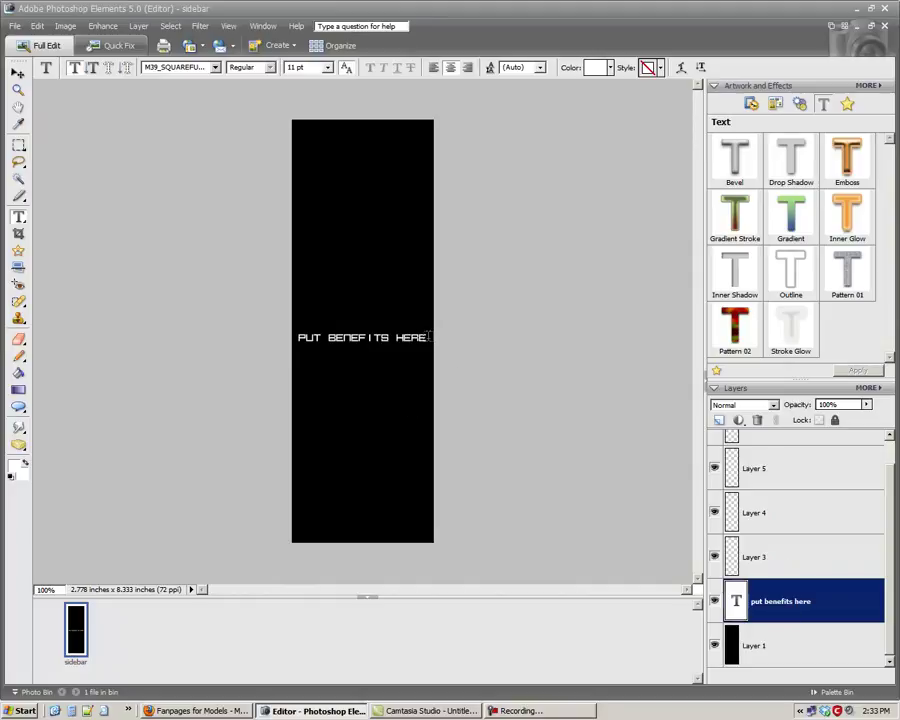
{"action": "left_click", "coordinate": [429, 344]}
{"action": "key", "text": "Escape"}
{"action": "left_click", "coordinate": [322, 375]}
{"action": "type", "text": "EDITED"}
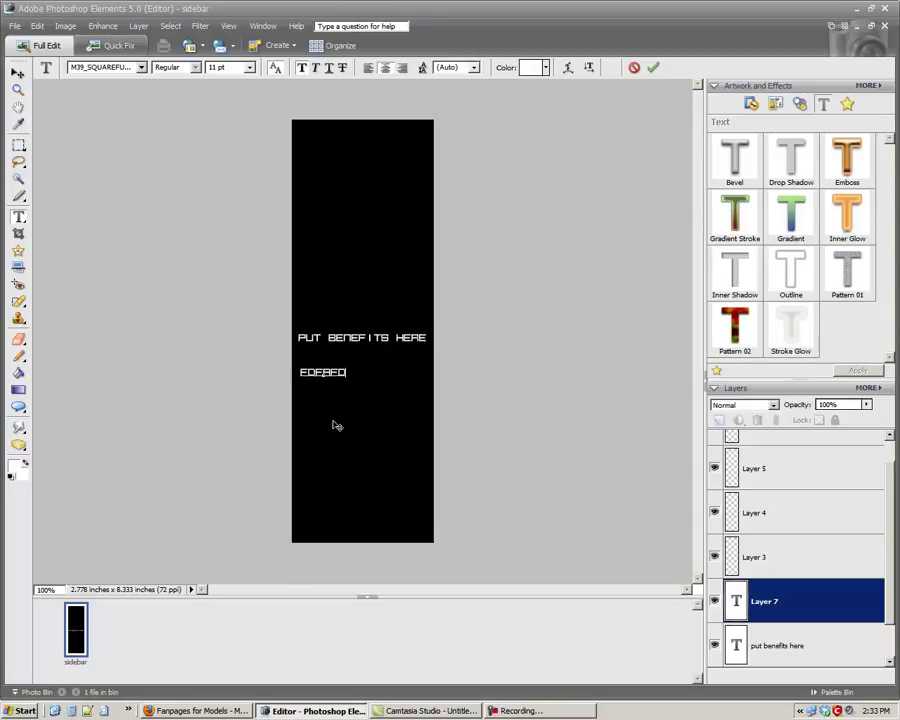
{"action": "key", "text": "ctrl+Return"}
Step: Turn off the selection brush tip and commit another text line below the heading
{"action": "key", "text": "f"}
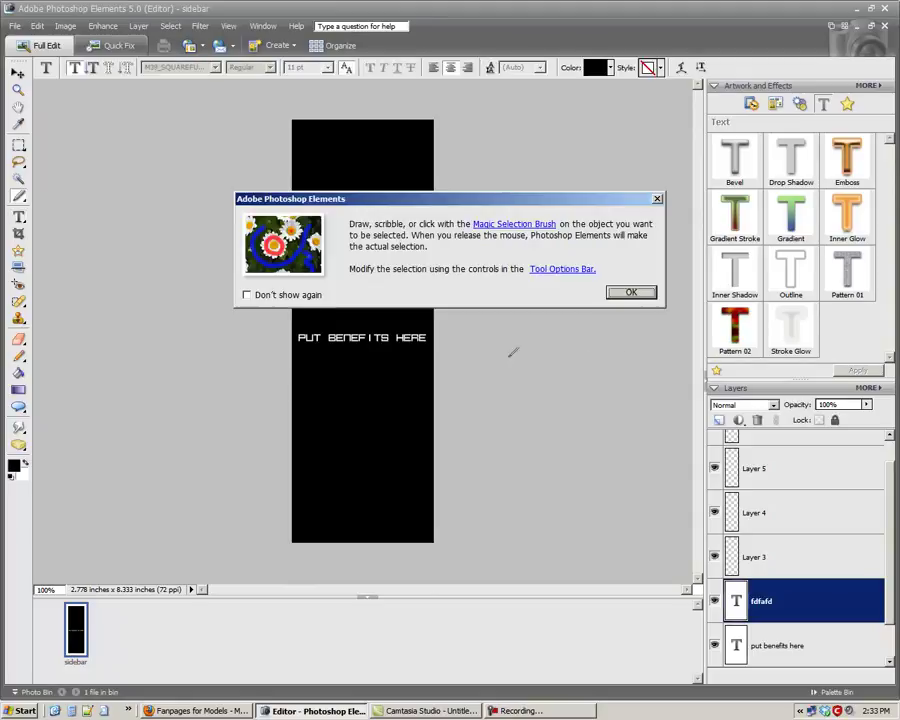
{"action": "left_click", "coordinate": [289, 296]}
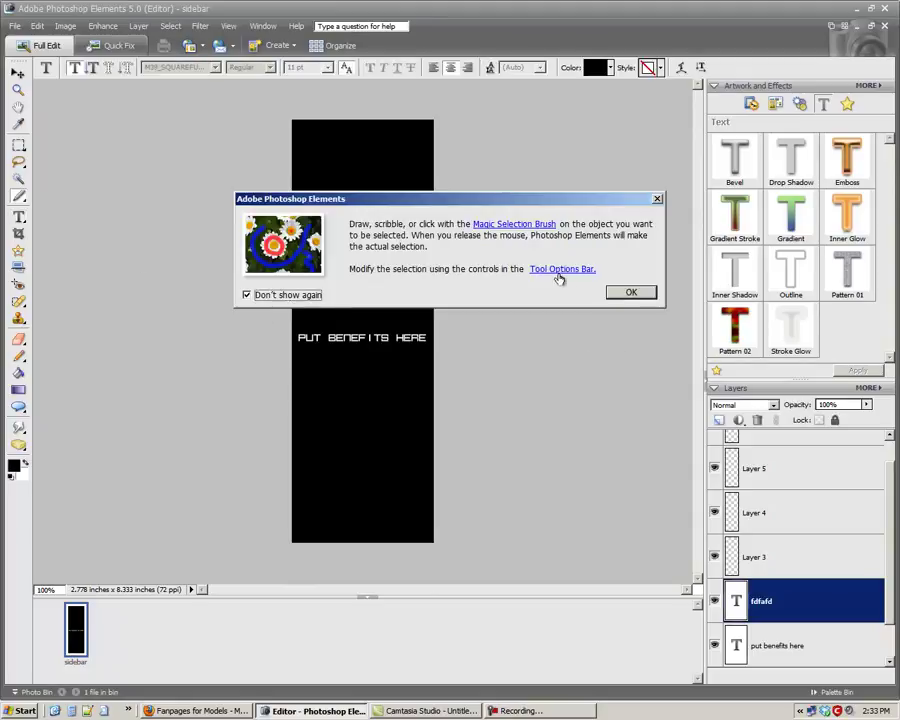
{"action": "left_click", "coordinate": [631, 293]}
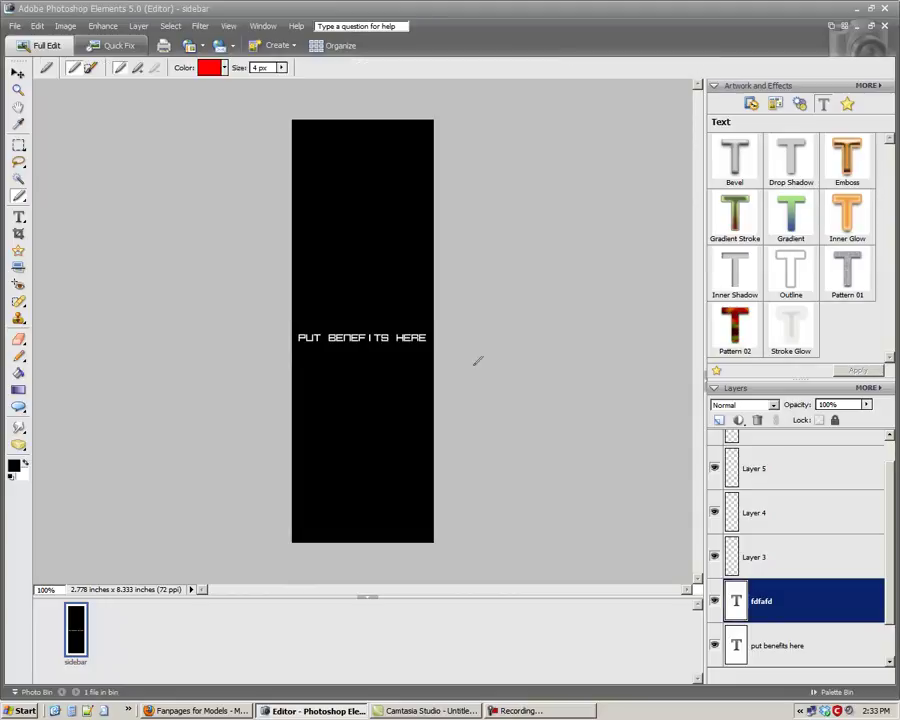
{"action": "left_click", "coordinate": [19, 219]}
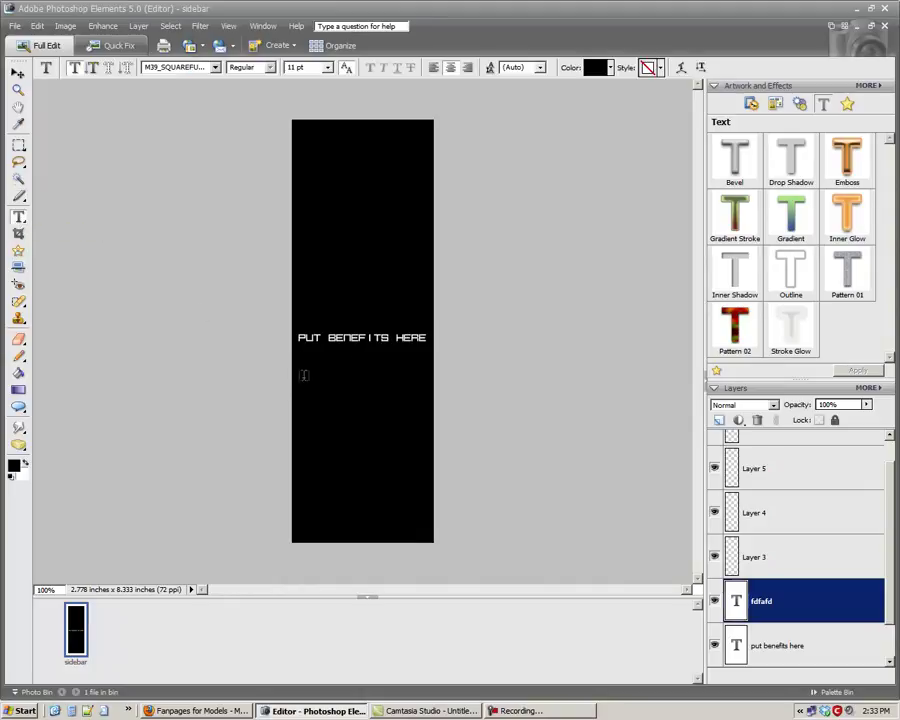
{"action": "left_click", "coordinate": [304, 383]}
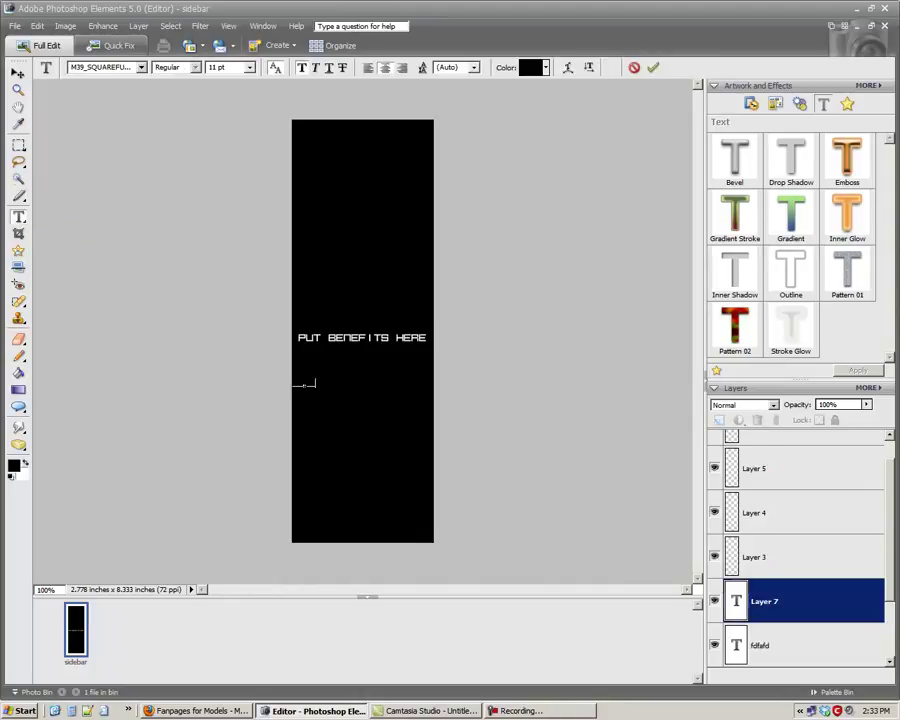
{"action": "key", "text": "ctrl+Return"}
Step: Make the FDSAF text line white using the Color swatches
{"action": "key", "text": "a"}
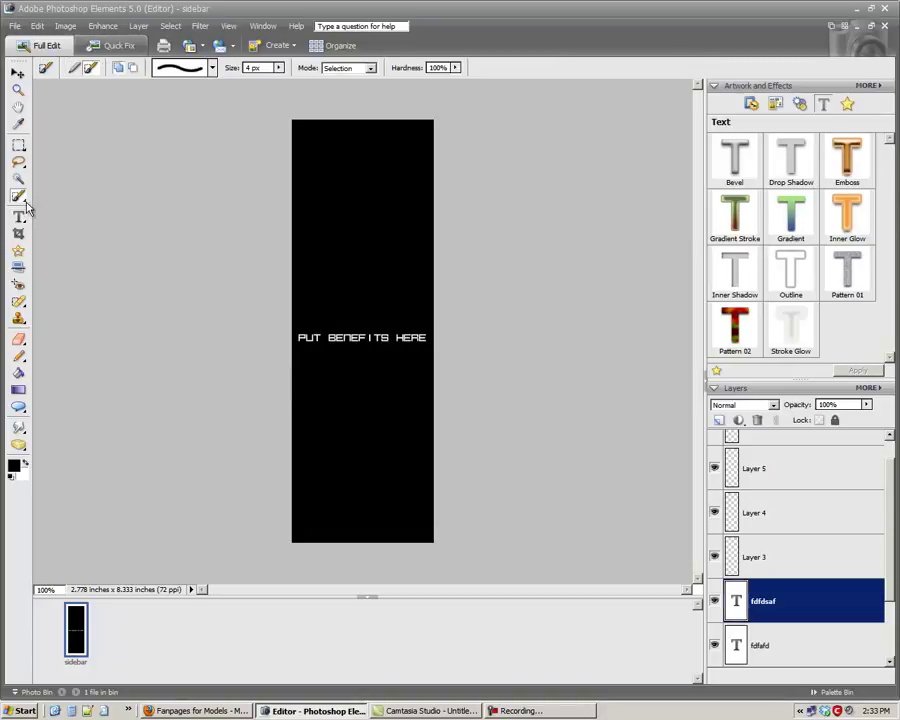
{"action": "left_click", "coordinate": [19, 217]}
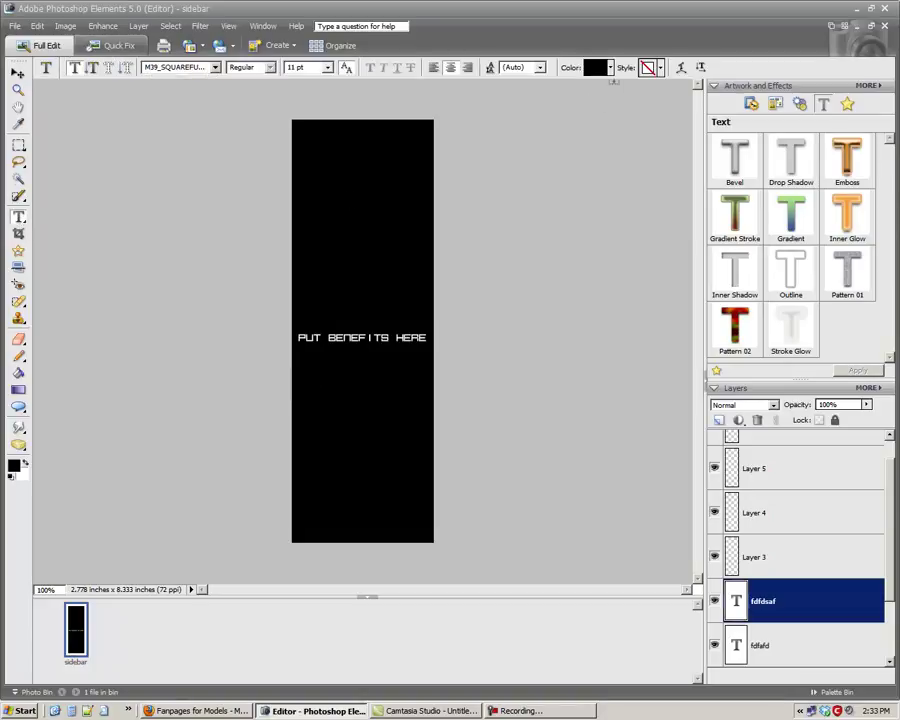
{"action": "left_click", "coordinate": [595, 67]}
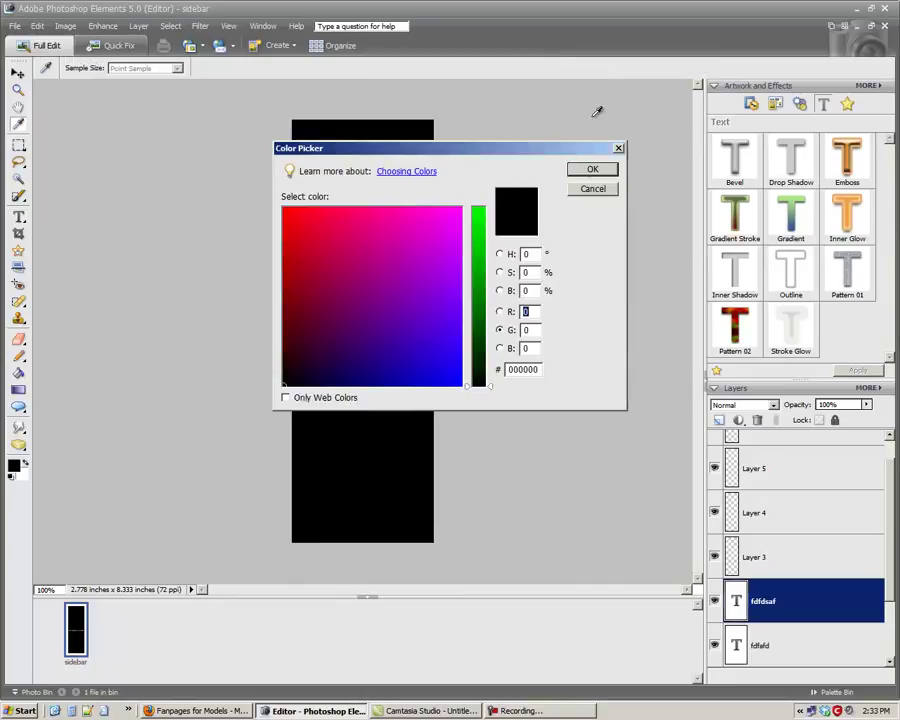
{"action": "left_click", "coordinate": [592, 190]}
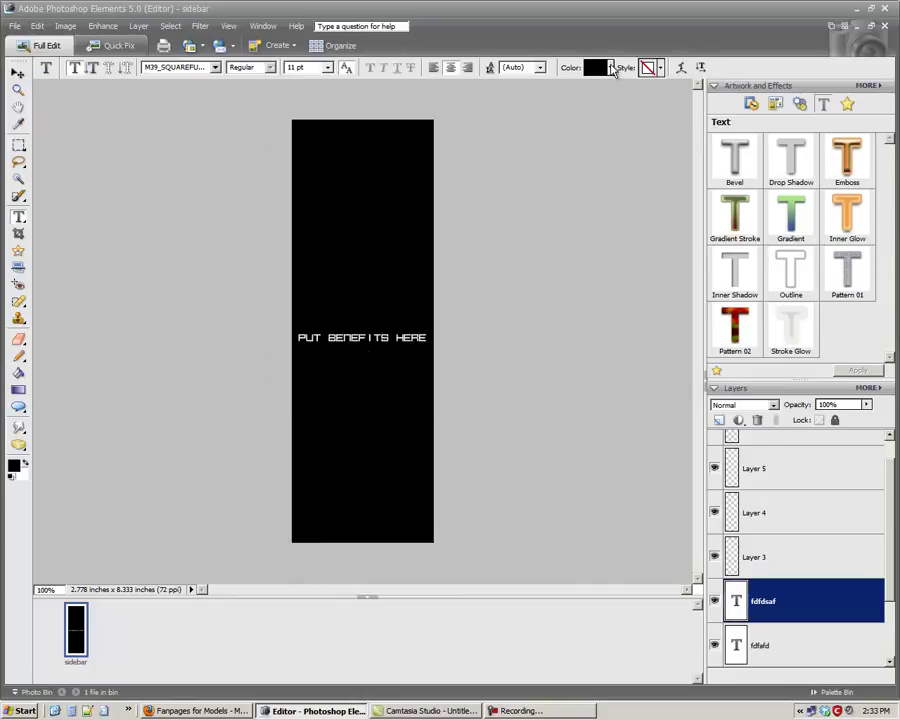
{"action": "left_click", "coordinate": [610, 67]}
{"action": "left_click", "coordinate": [615, 92]}
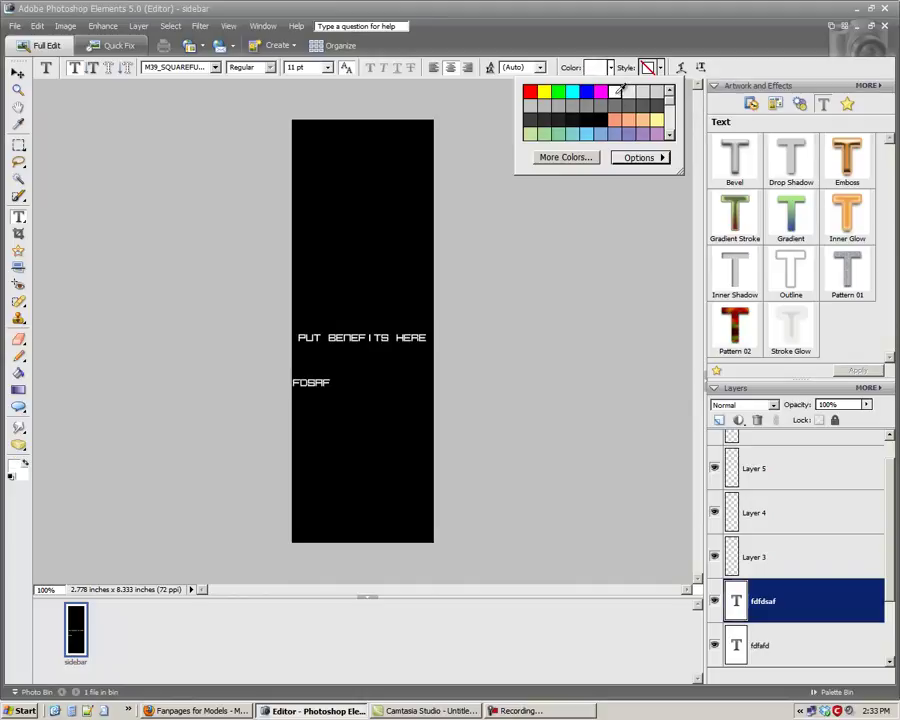
{"action": "left_click", "coordinate": [340, 383]}
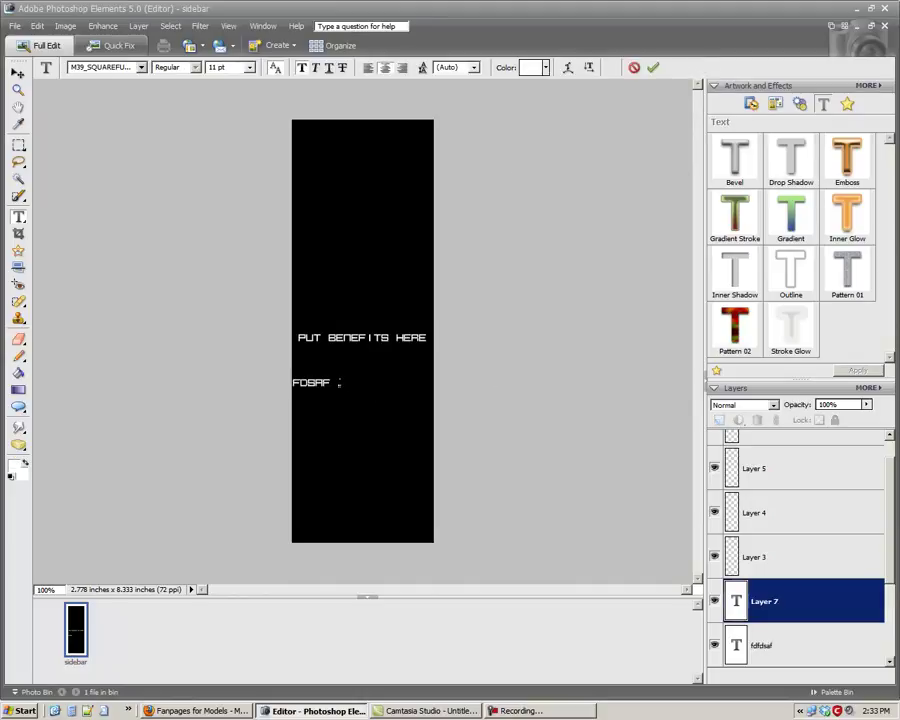
{"action": "key", "text": "Escape"}
{"action": "key", "text": "f"}
{"action": "left_click", "coordinate": [17, 217]}
{"action": "right_click", "coordinate": [18, 217]}
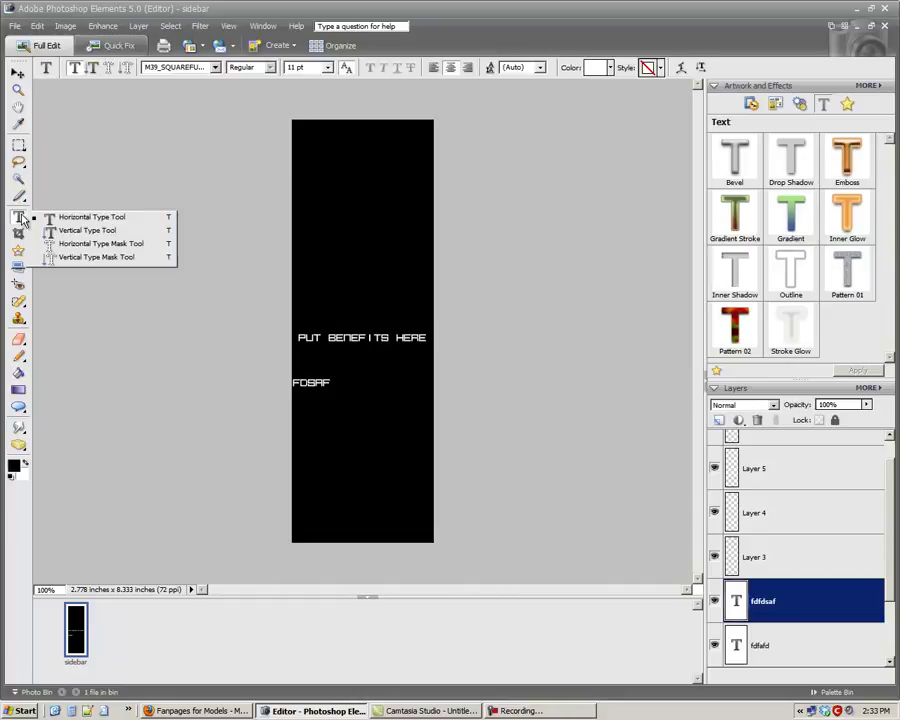
Step: On Layer 3, add the FDAFDF line beneath FDSAF and colour it white
{"action": "left_click", "coordinate": [80, 217]}
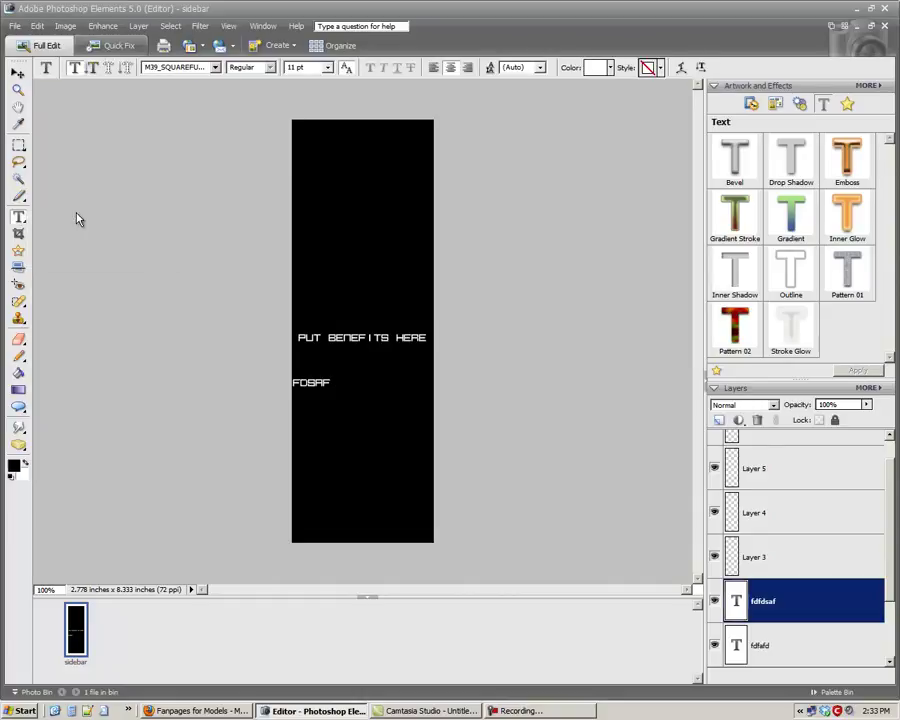
{"action": "left_click", "coordinate": [773, 565]}
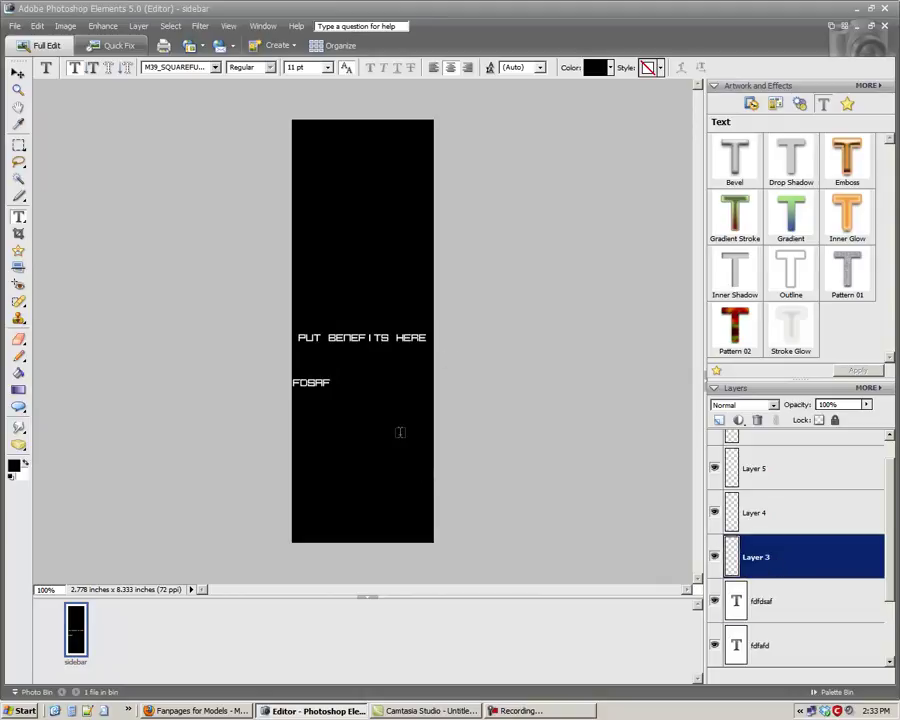
{"action": "left_click", "coordinate": [315, 424]}
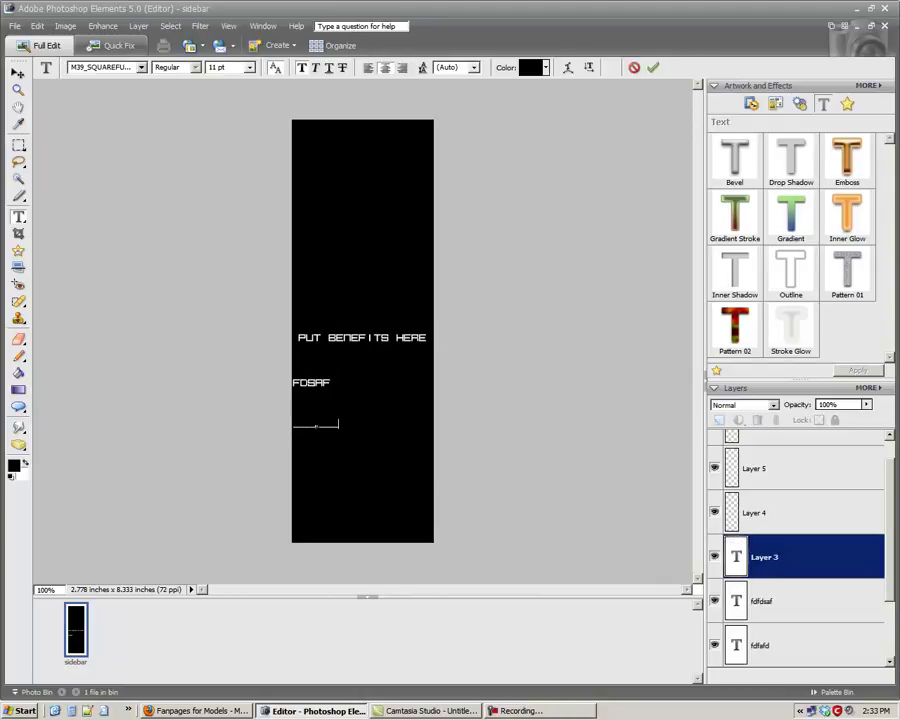
{"action": "key", "text": "ctrl+a"}
{"action": "left_click", "coordinate": [546, 67]}
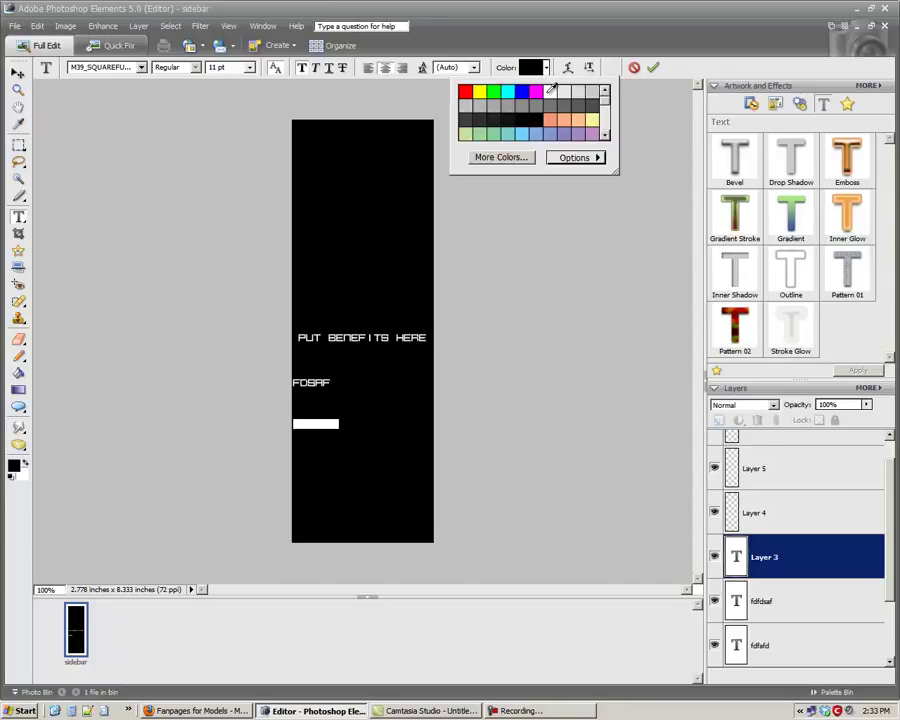
{"action": "left_click", "coordinate": [551, 90]}
{"action": "left_click", "coordinate": [498, 440]}
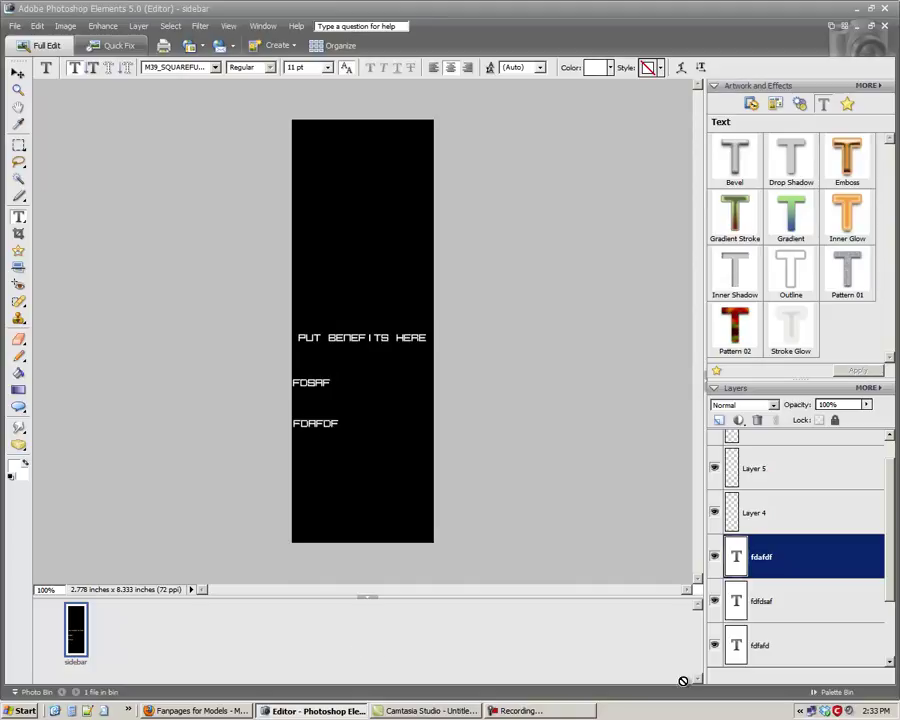
Step: Select Layer 4 and open figure2.psd from the recently edited files
{"action": "left_click", "coordinate": [774, 522]}
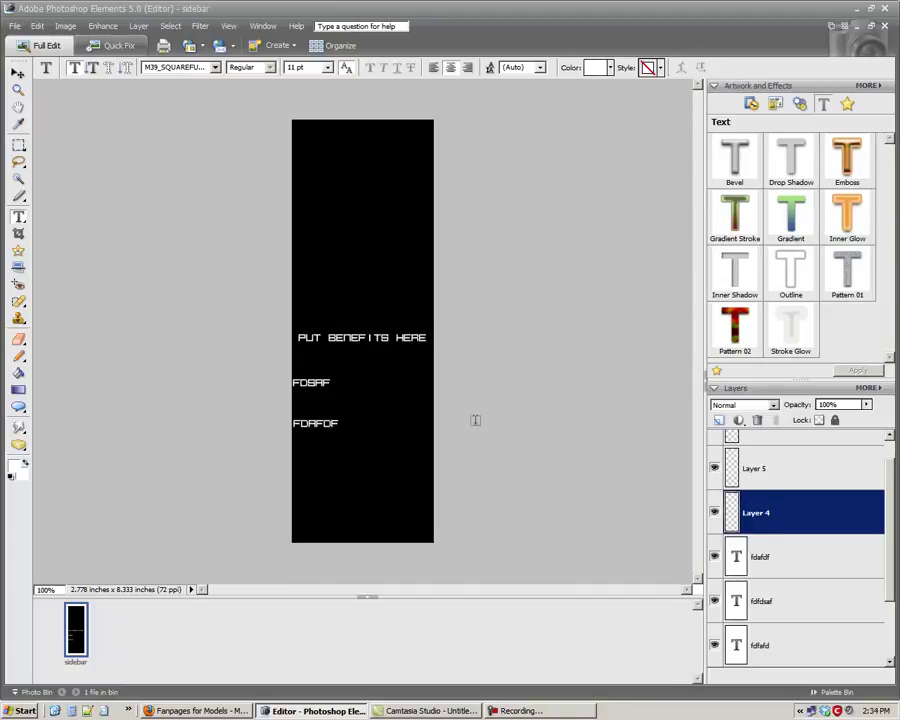
{"action": "left_click", "coordinate": [22, 29]}
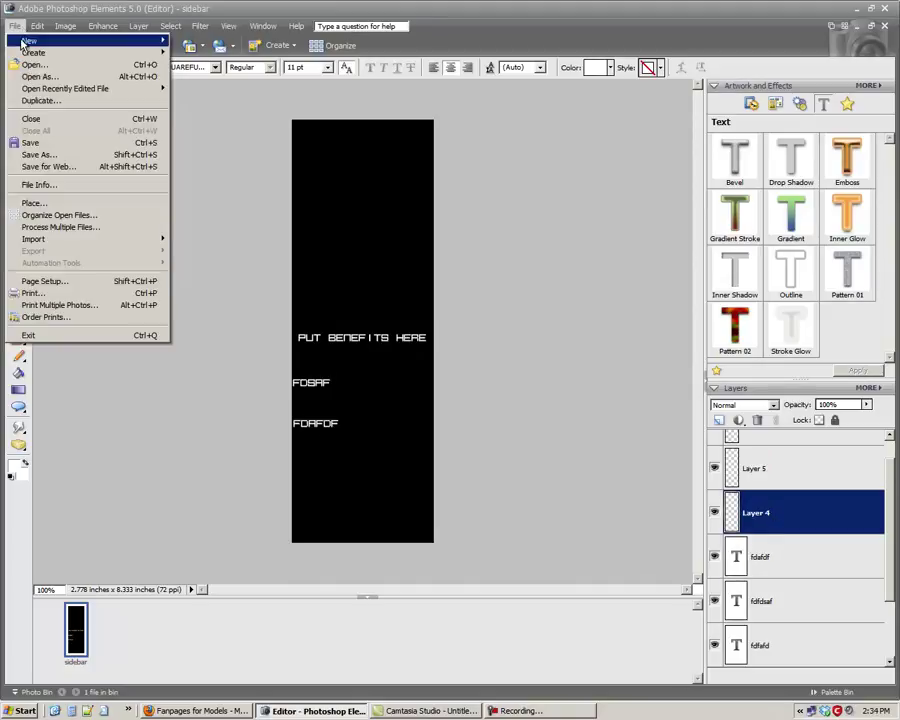
{"action": "mouse_move", "coordinate": [98, 89]}
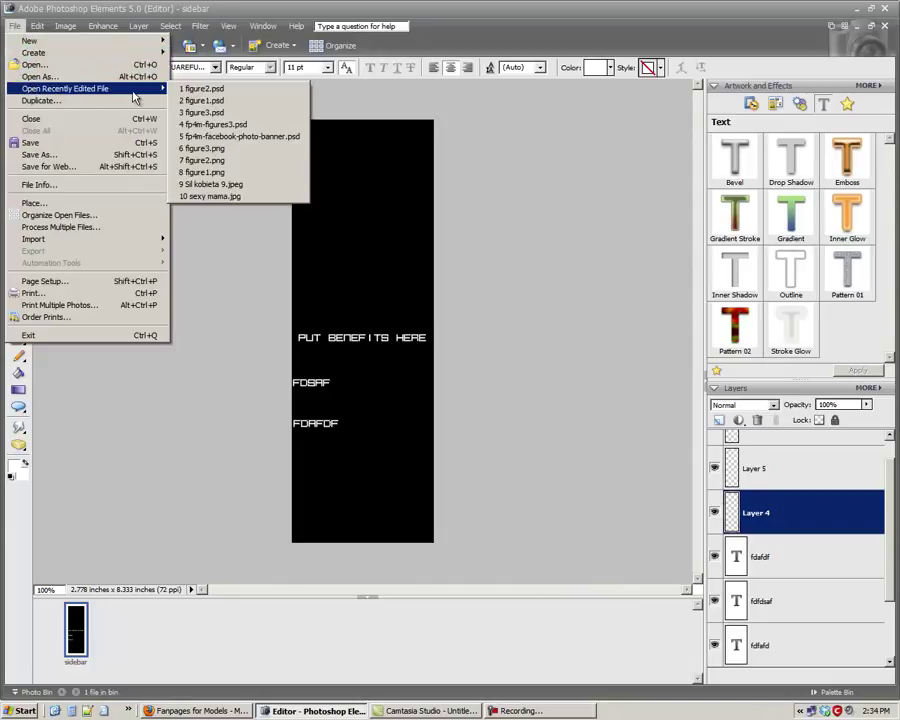
{"action": "left_click", "coordinate": [190, 91]}
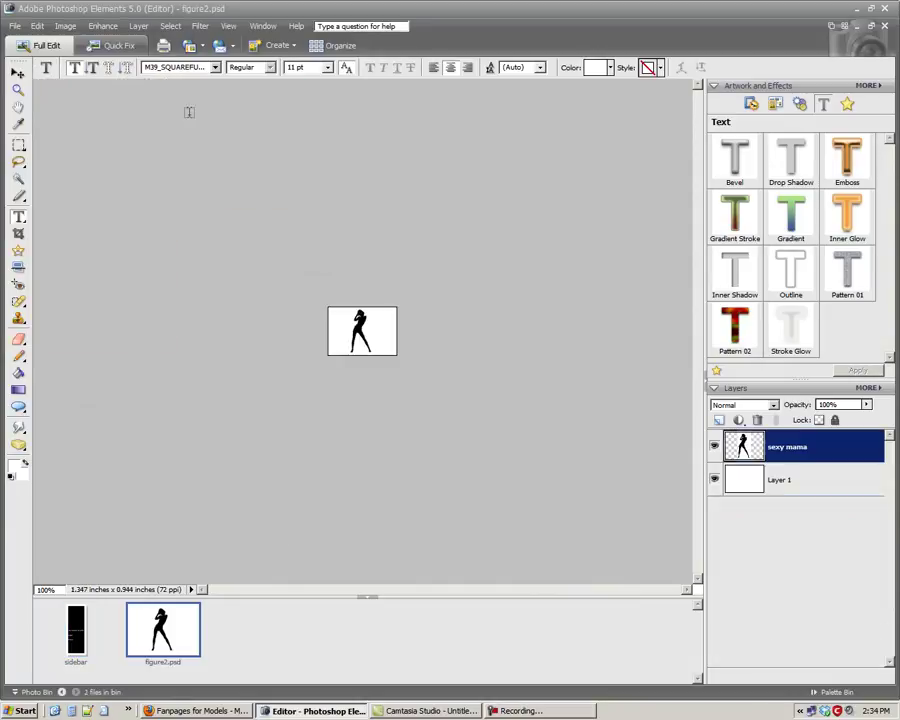
Step: Drag the figure2 image into the sidebar and move it to the top
{"action": "left_click", "coordinate": [74, 622]}
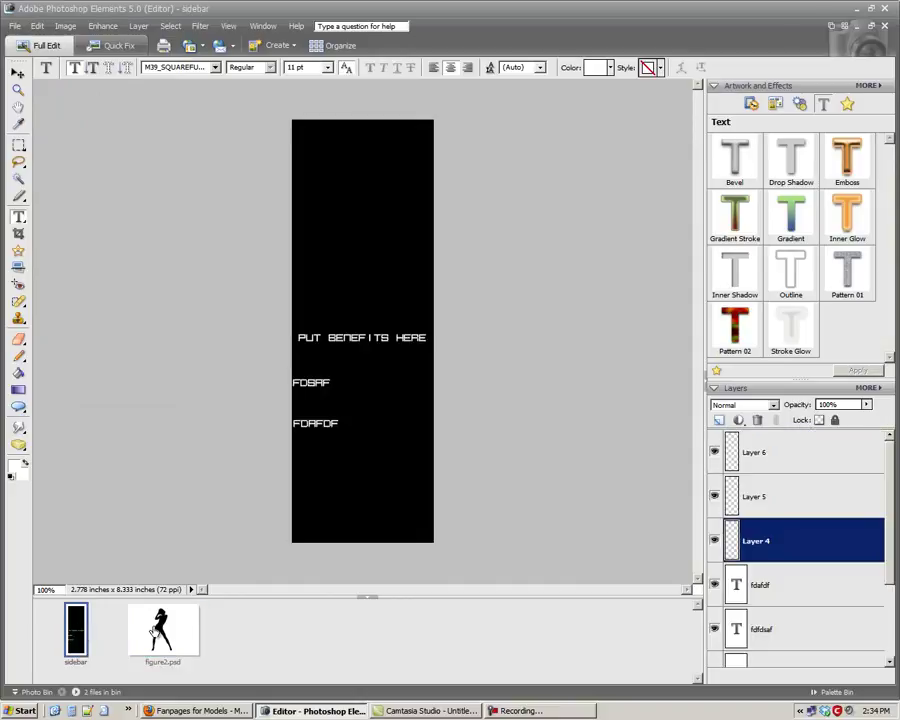
{"action": "left_click_drag", "start_coordinate": [313, 314], "coordinate": [361, 174]}
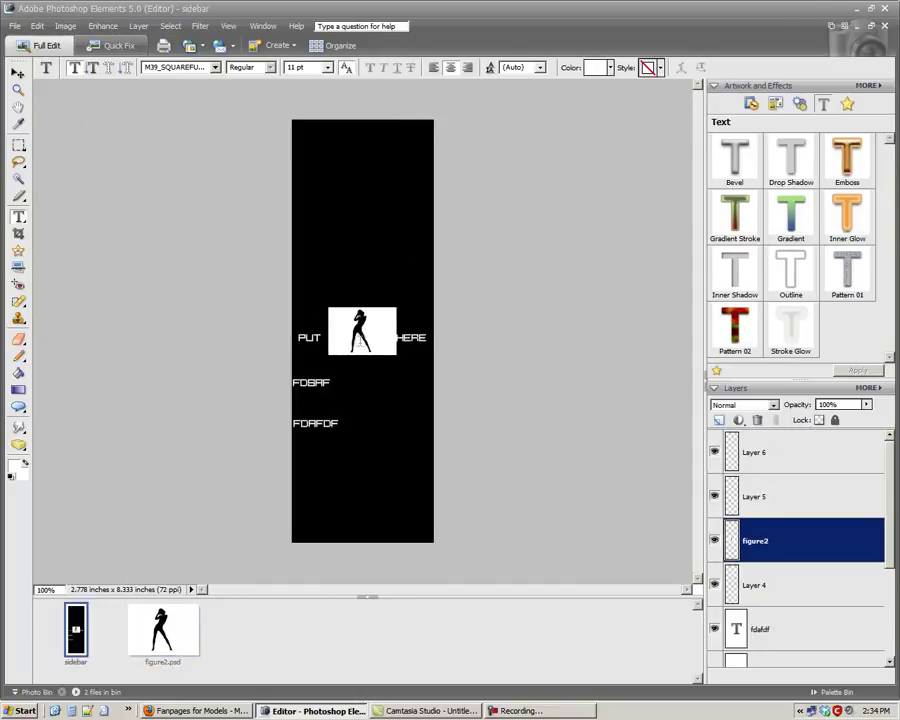
{"action": "left_click", "coordinate": [17, 72]}
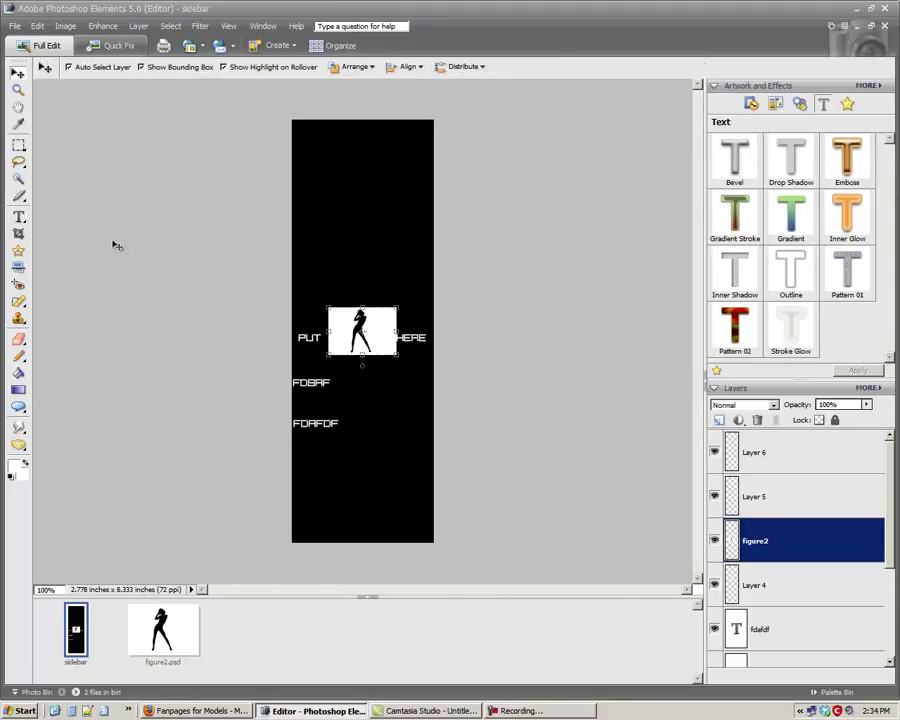
{"action": "left_click_drag", "start_coordinate": [364, 336], "coordinate": [367, 160]}
{"action": "left_click", "coordinate": [551, 270]}
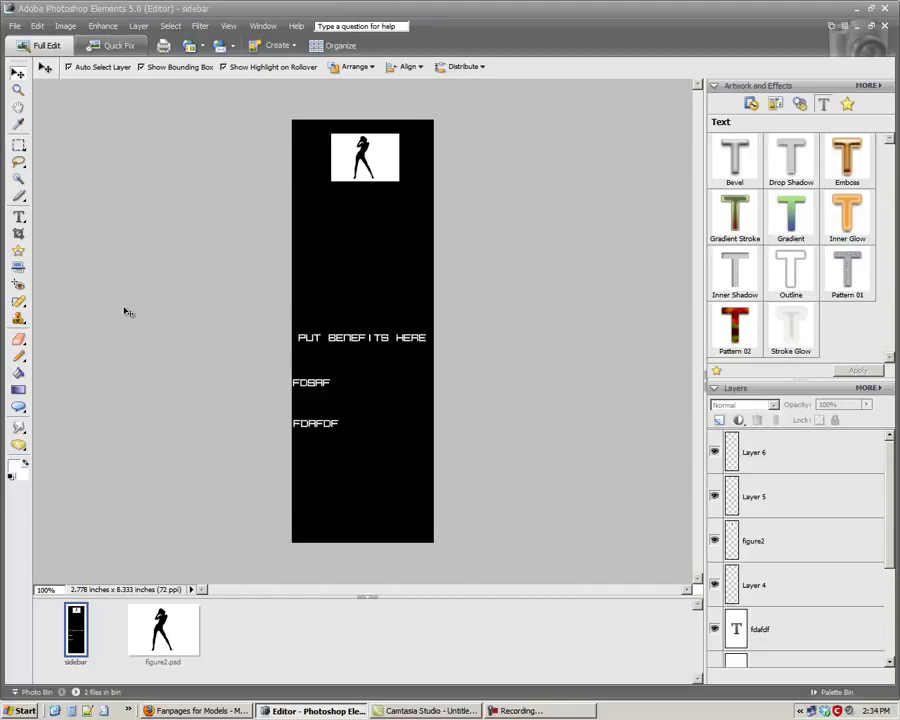
{"action": "left_click", "coordinate": [777, 586]}
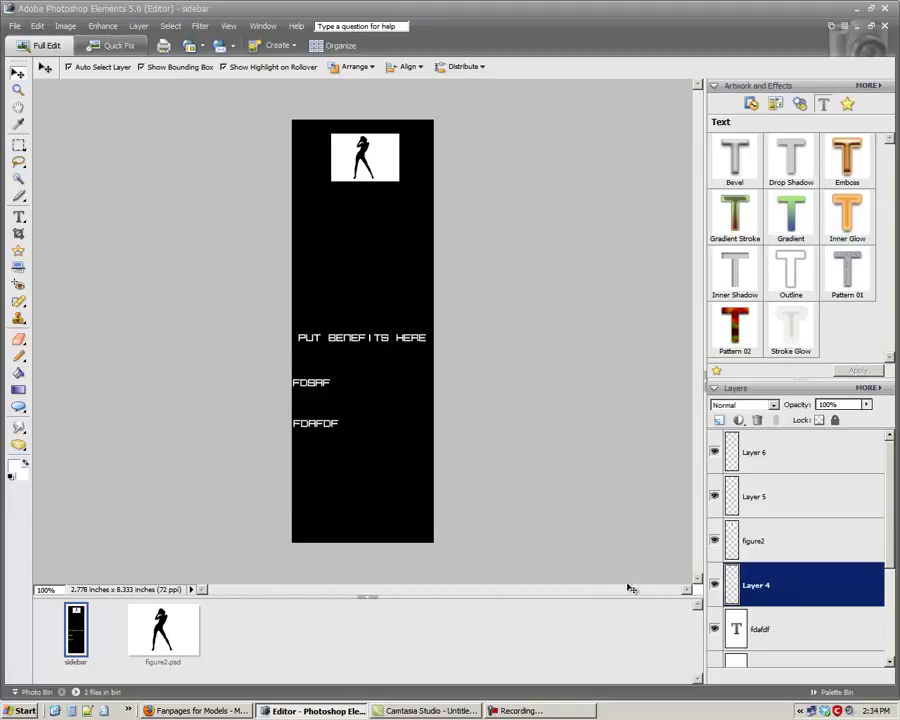
{"action": "left_click", "coordinate": [19, 219]}
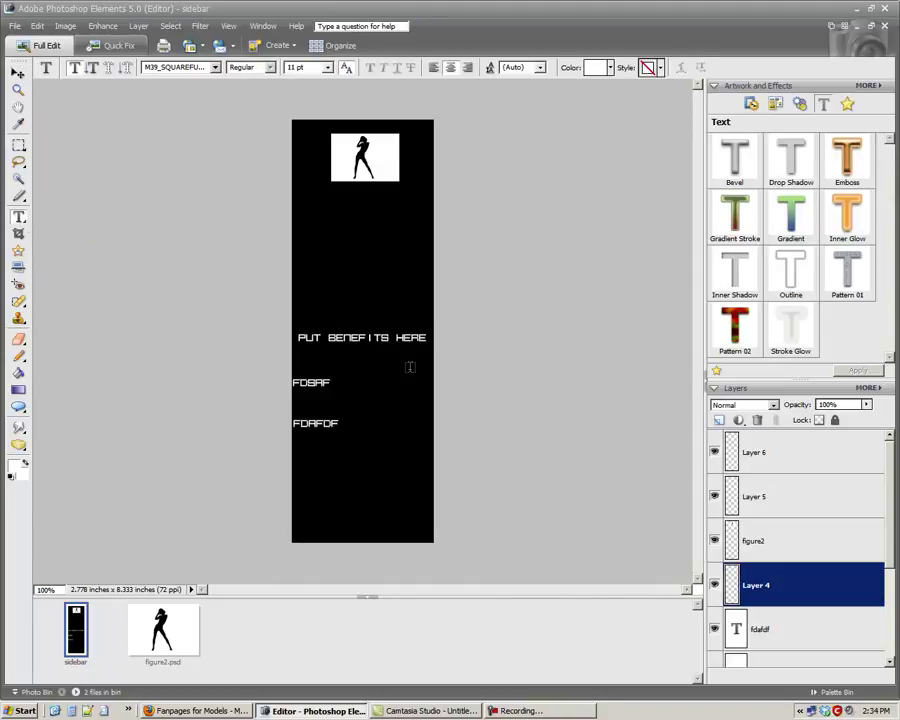
{"action": "left_click", "coordinate": [303, 527]}
{"action": "type", "text": "www.url.com"}
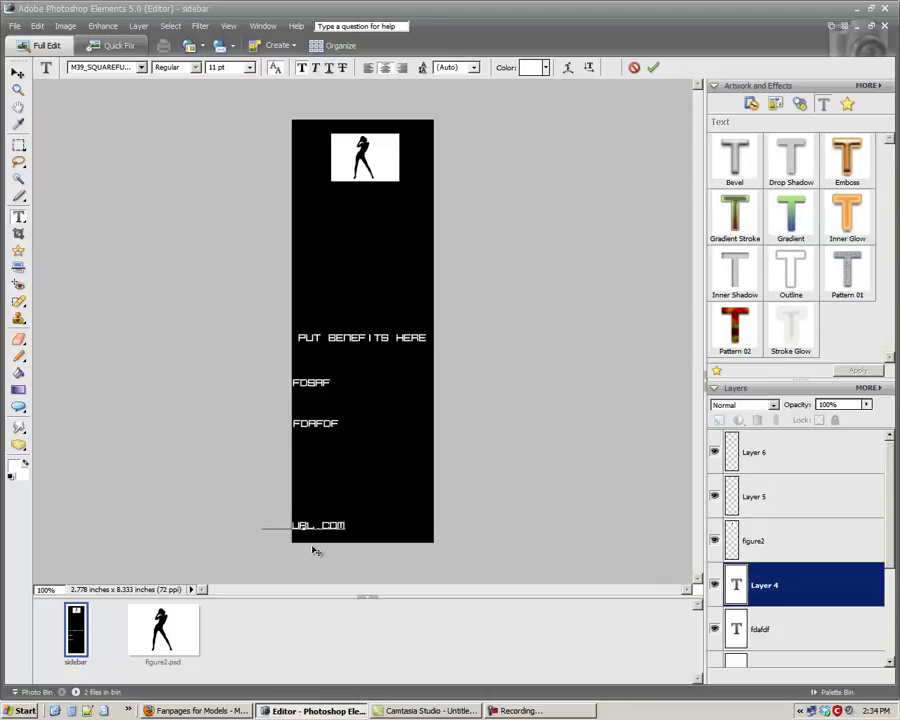
{"action": "left_click_drag", "start_coordinate": [307, 546], "coordinate": [363, 546]}
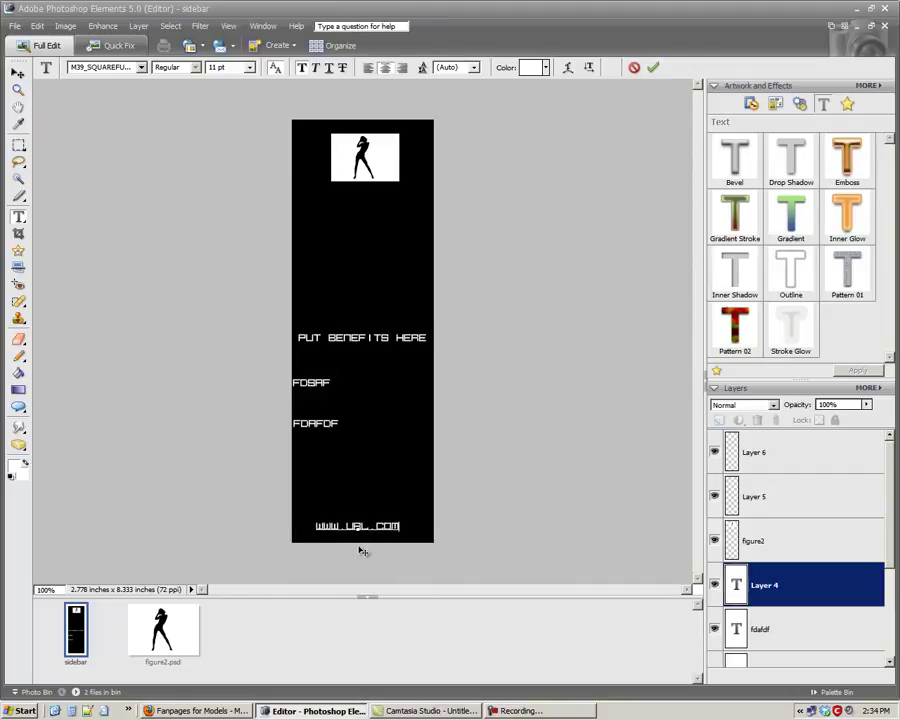
{"action": "key", "text": "ctrl+Return"}
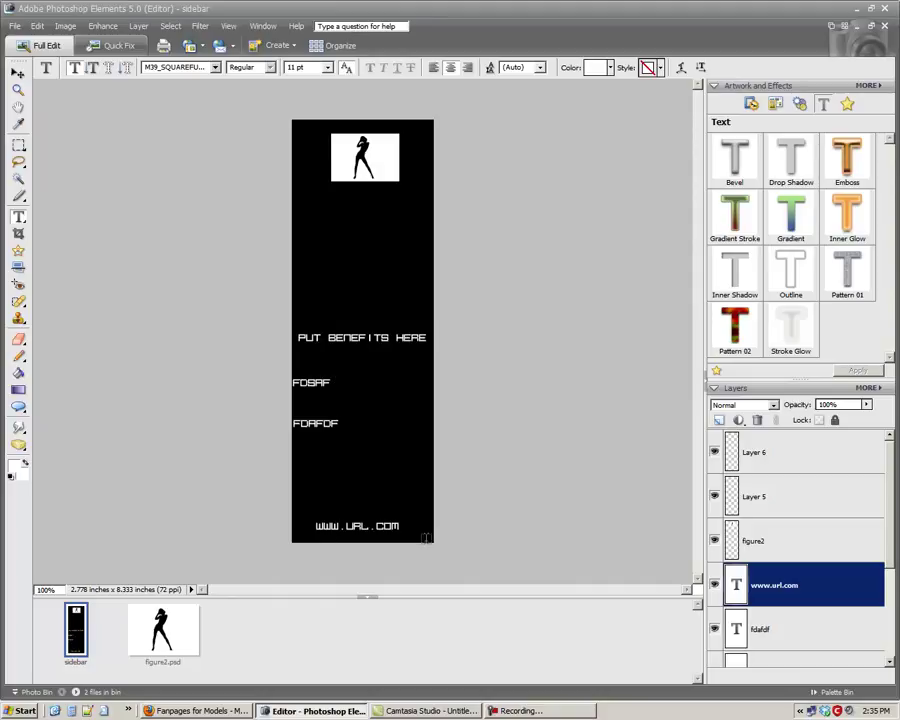
Step: Bring the Firefox 'Fanpages for Models' Facebook page to the front
{"action": "left_click", "coordinate": [230, 711]}
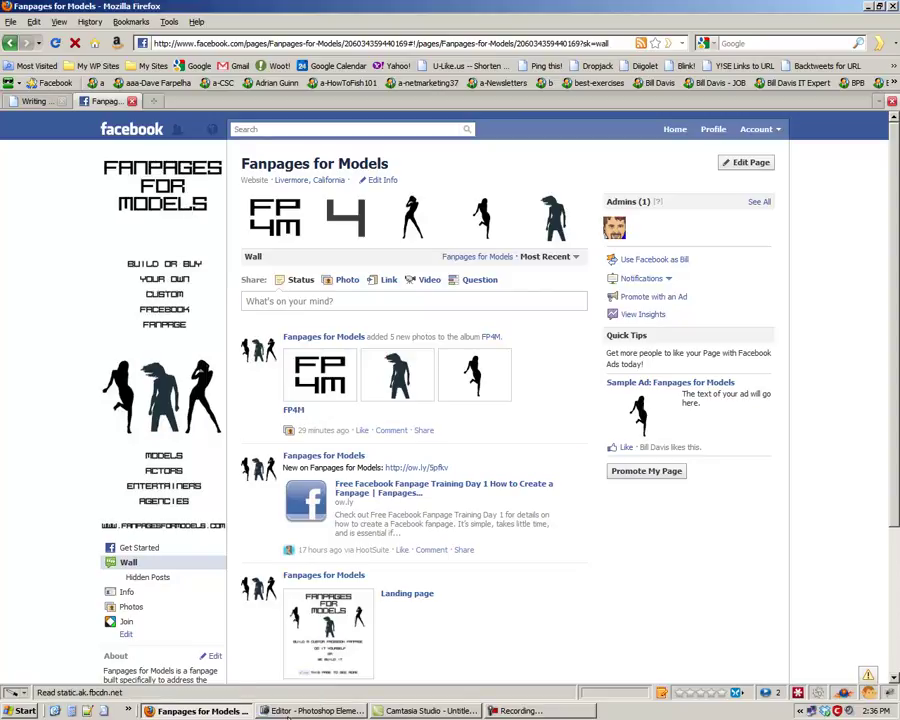
Step: Bring the Photoshop Elements sidebar document back in front of Firefox
{"action": "left_click", "coordinate": [312, 711]}
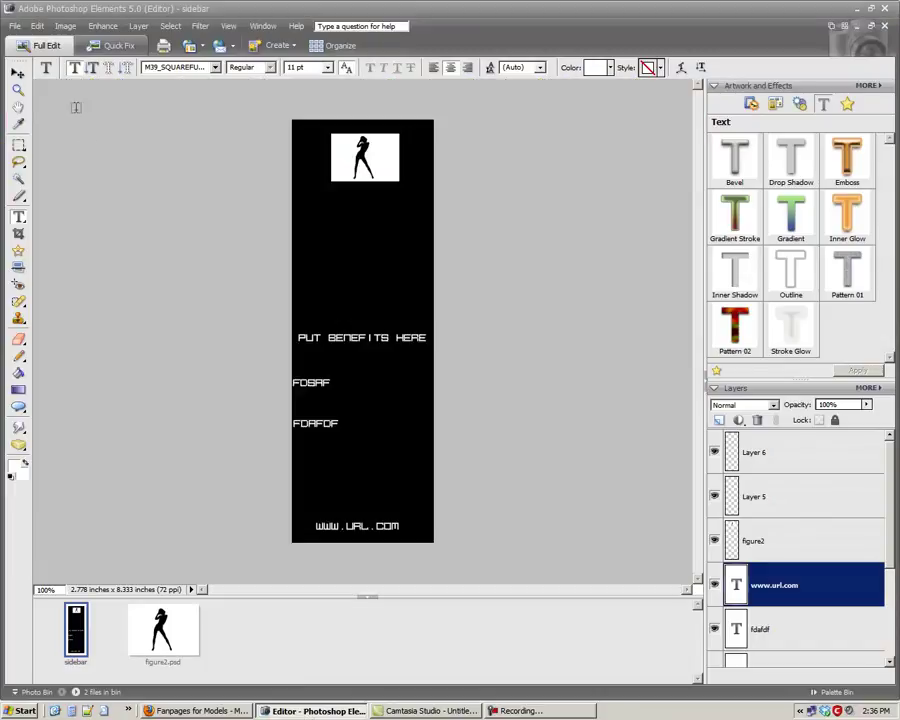
Step: Save the sidebar document as sidebar.psd
{"action": "left_click", "coordinate": [12, 27]}
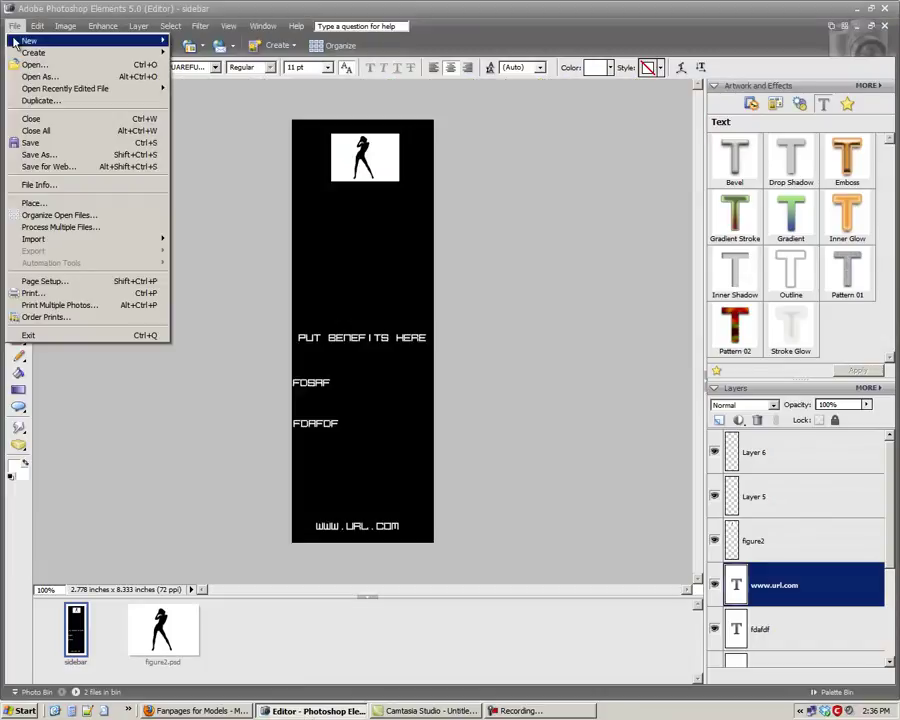
{"action": "left_click", "coordinate": [26, 146]}
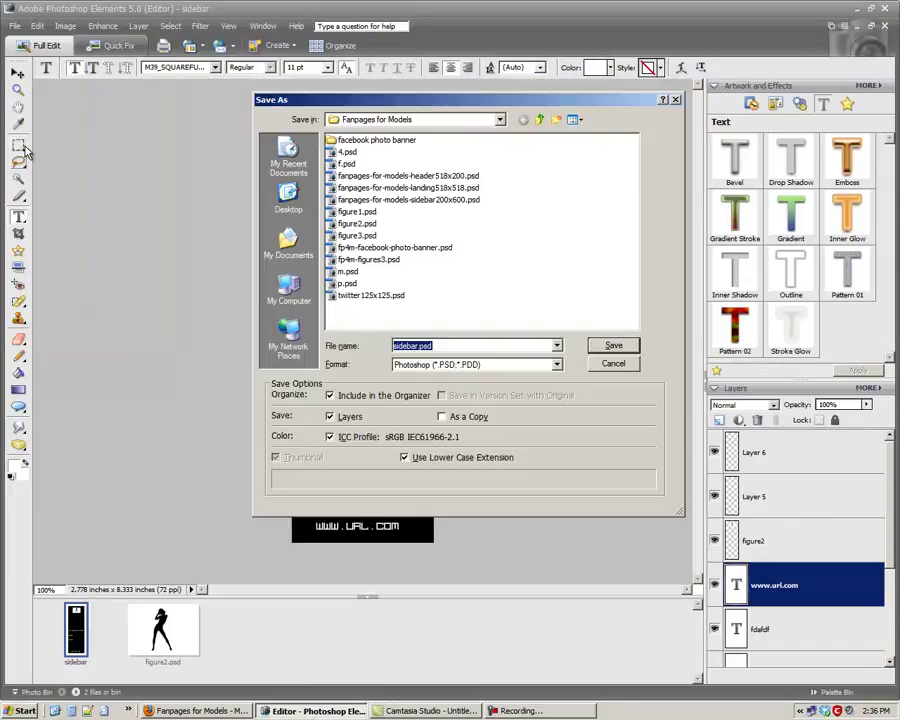
{"action": "left_click", "coordinate": [615, 346]}
Step: Save a copy as an interlaced PNG named sidebar, removing the copy suffix
{"action": "left_click", "coordinate": [14, 26]}
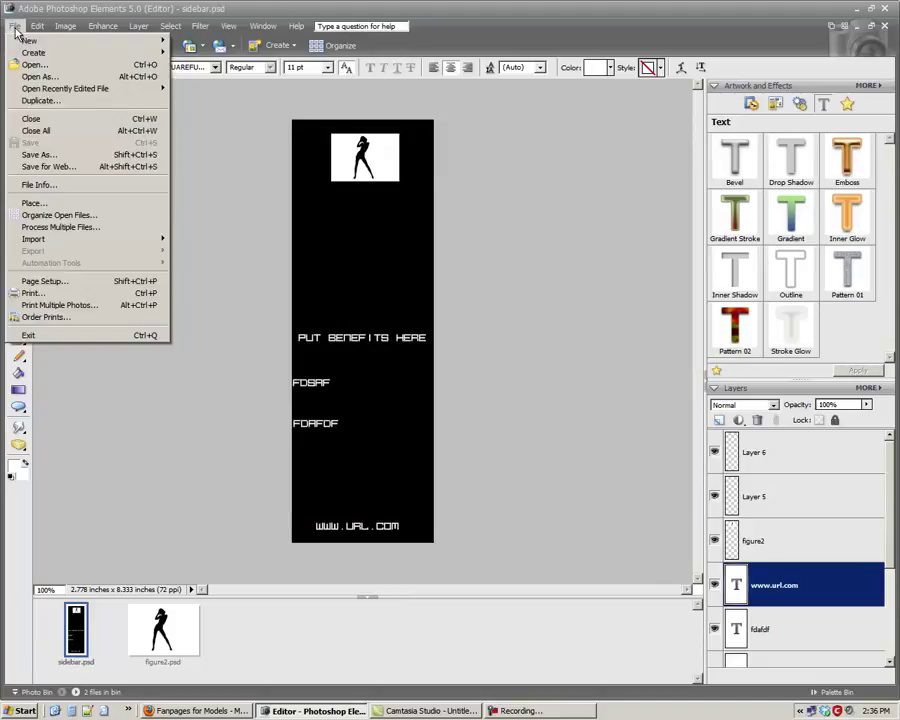
{"action": "left_click", "coordinate": [40, 156]}
{"action": "left_click", "coordinate": [481, 364]}
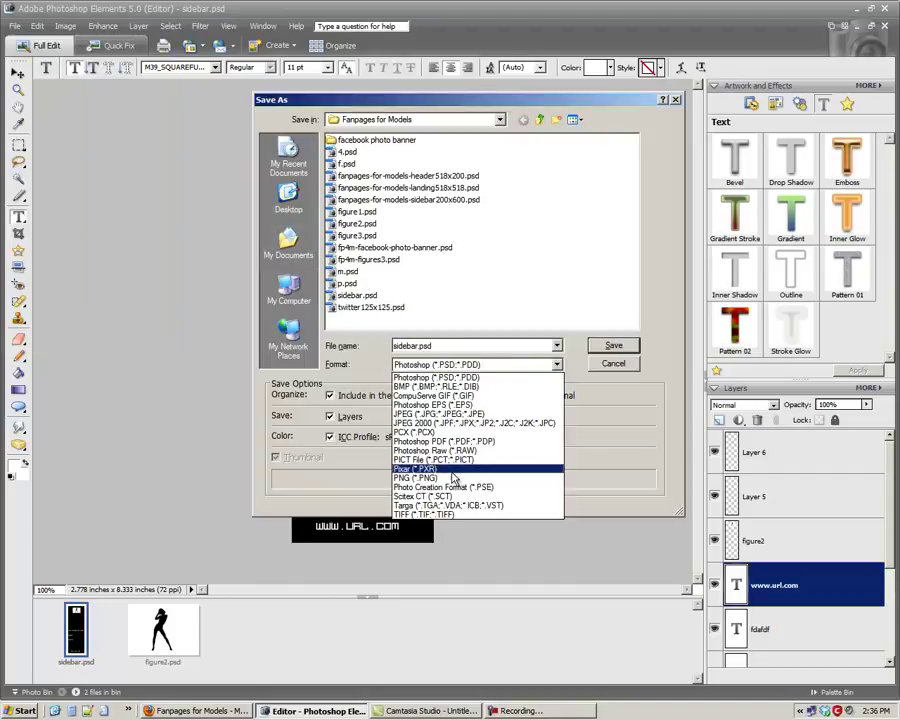
{"action": "left_click", "coordinate": [446, 479]}
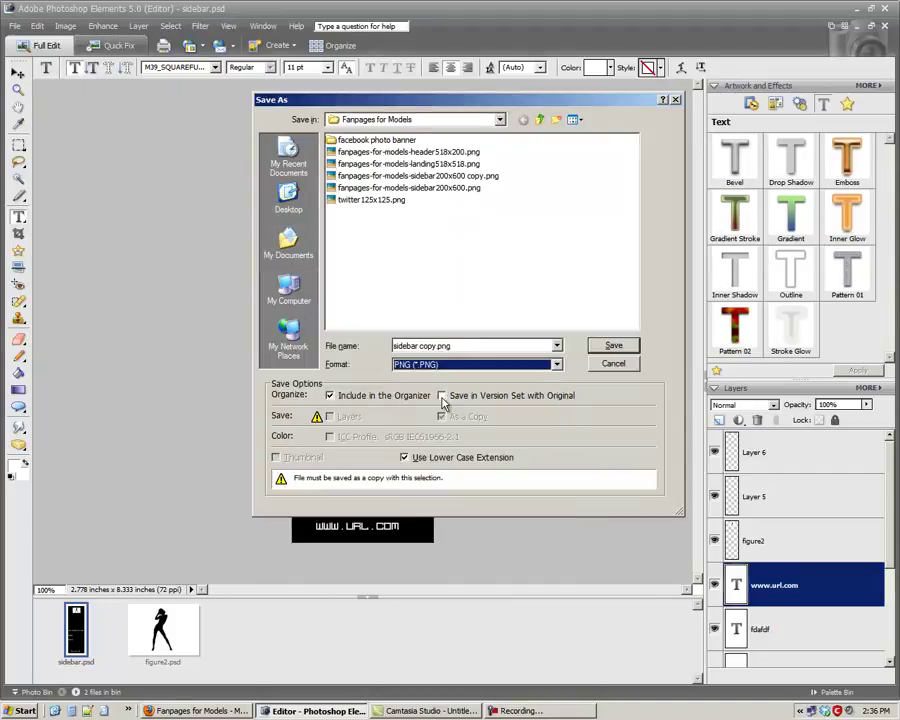
{"action": "left_click", "coordinate": [418, 345]}
{"action": "left_click_drag", "start_coordinate": [418, 345], "coordinate": [516, 341]}
{"action": "key", "text": "BackSpace"}
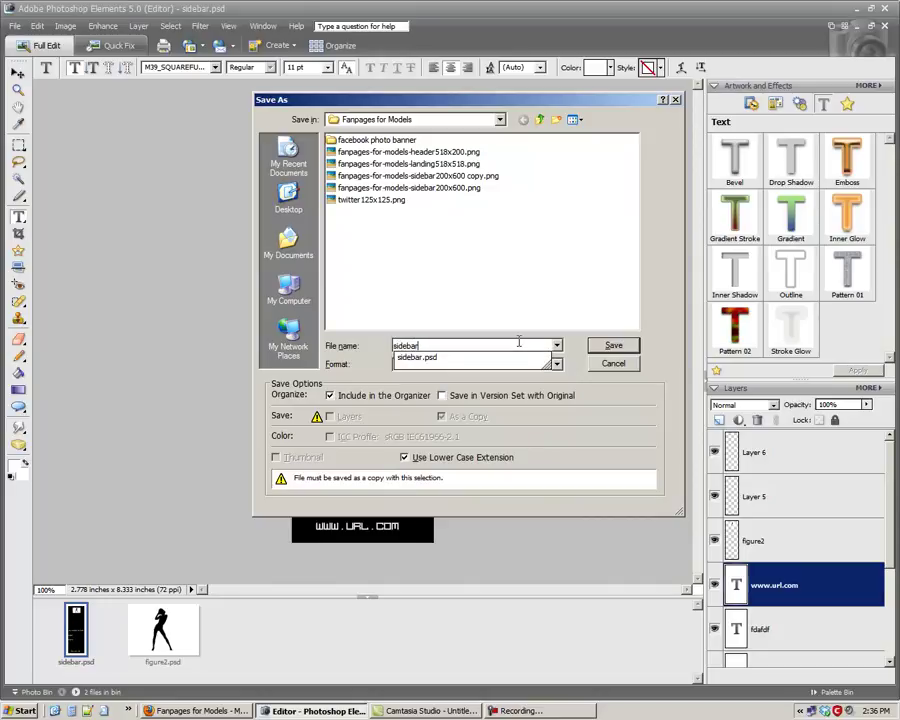
{"action": "key", "text": "Return"}
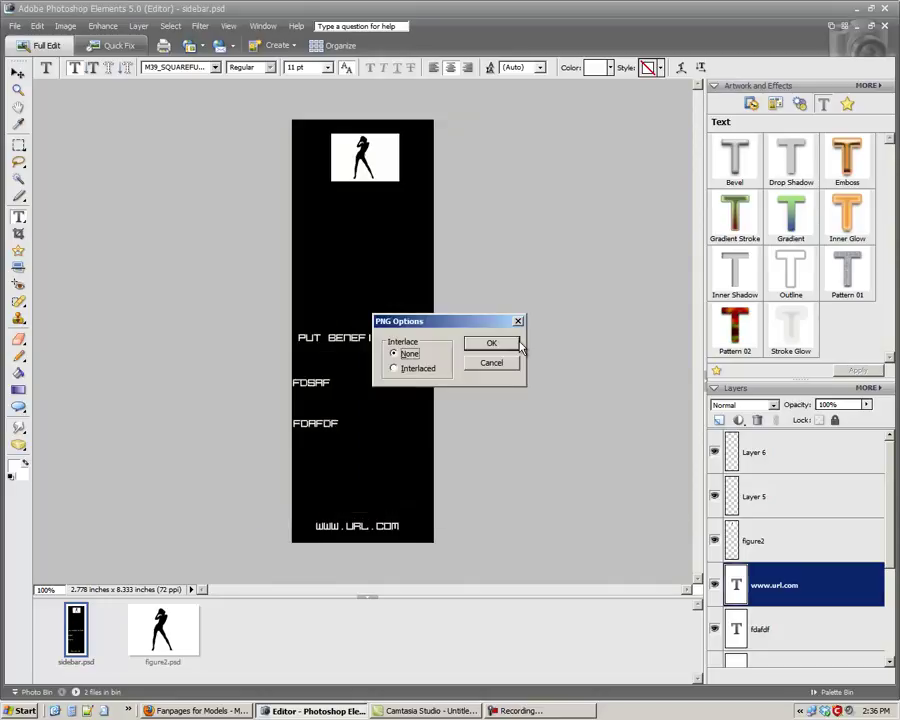
{"action": "left_click", "coordinate": [418, 368]}
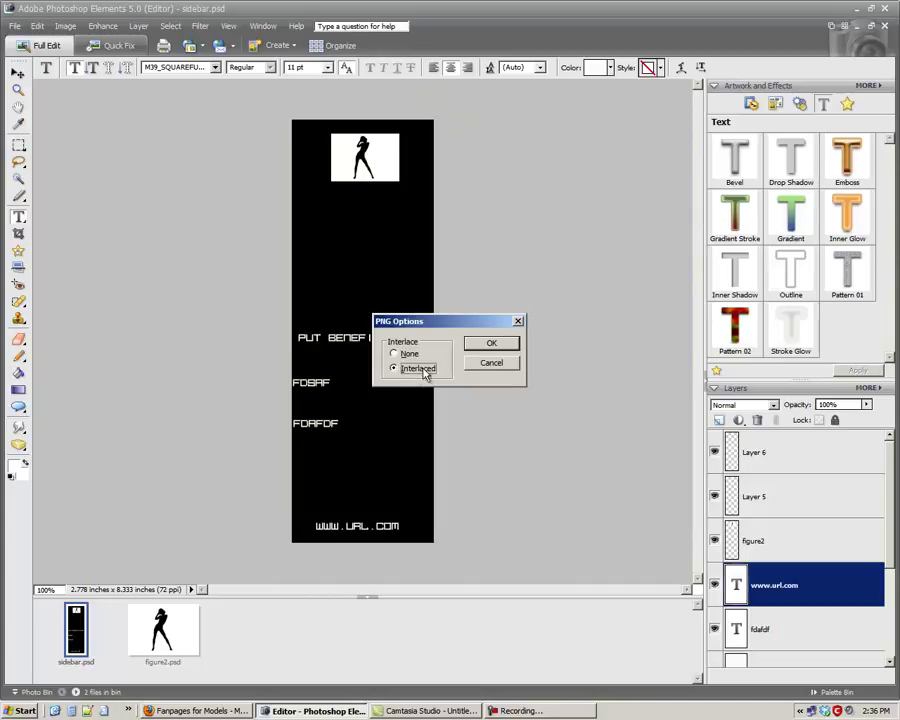
{"action": "left_click", "coordinate": [484, 345]}
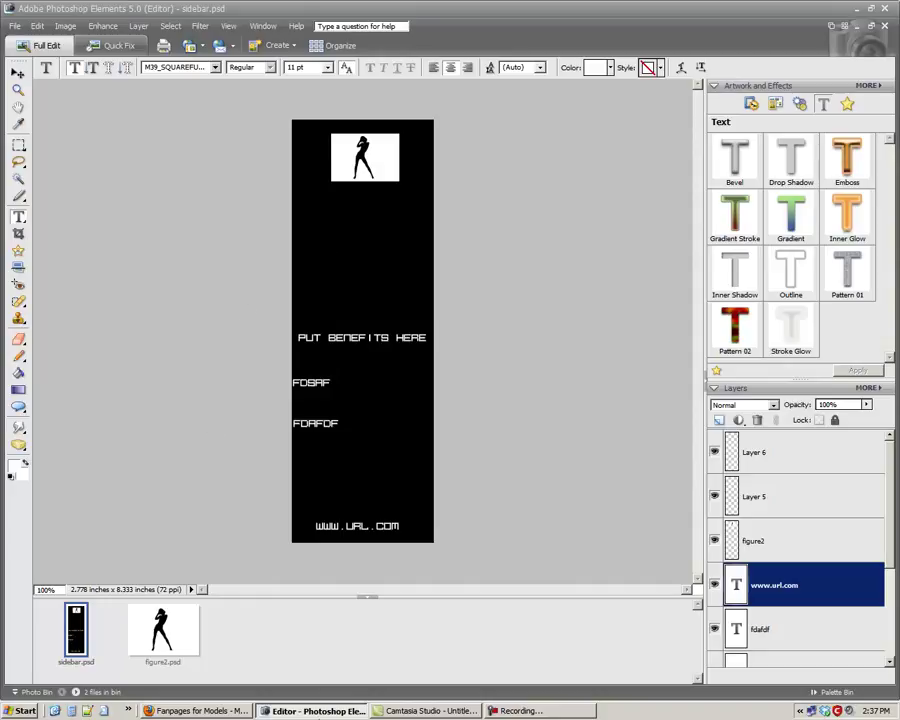
Step: Bring the Fanpages for Models Facebook page in Firefox to the front
{"action": "left_click", "coordinate": [229, 711]}
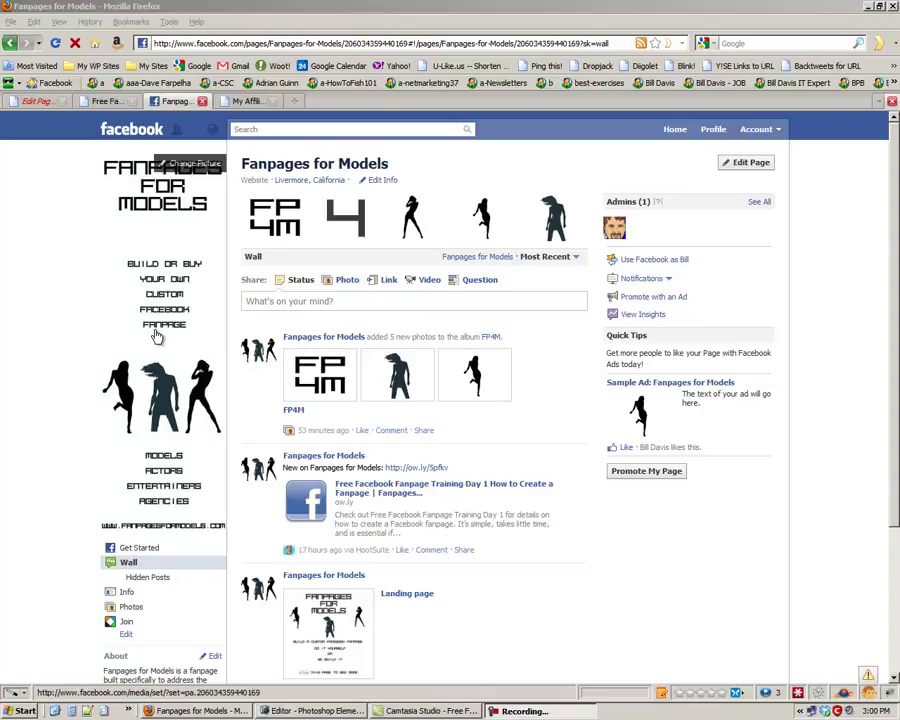
Step: Open the Edit Profile picture page for Fanpages for Models
{"action": "left_click", "coordinate": [280, 711]}
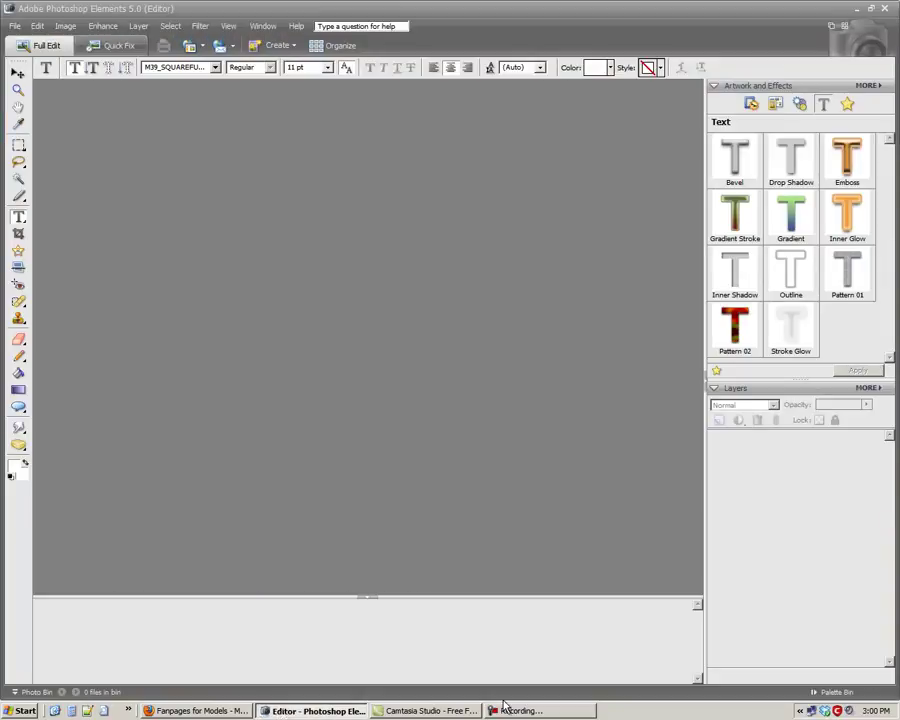
{"action": "left_click", "coordinate": [188, 711]}
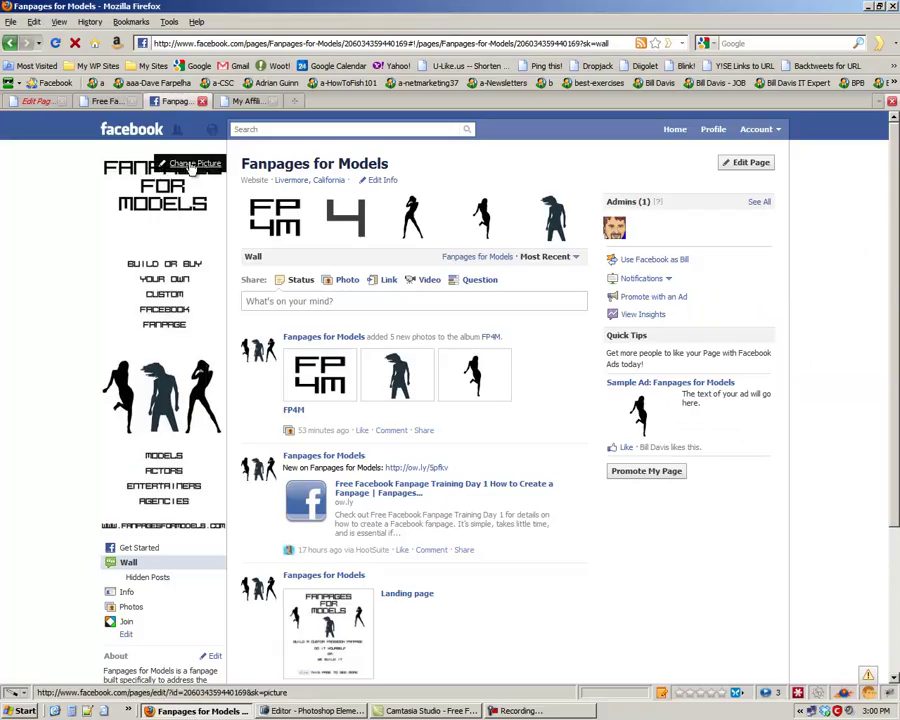
{"action": "left_click", "coordinate": [190, 166]}
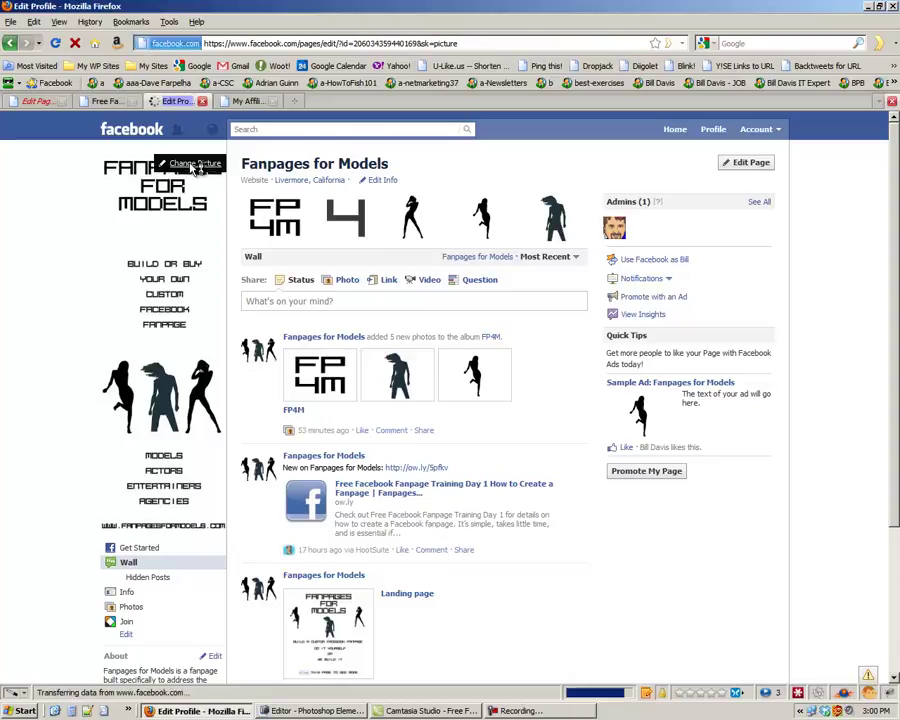
Step: Open the file picker for a new profile picture and browse to the Internet Marketing Muscle folder
{"action": "left_click", "coordinate": [617, 362]}
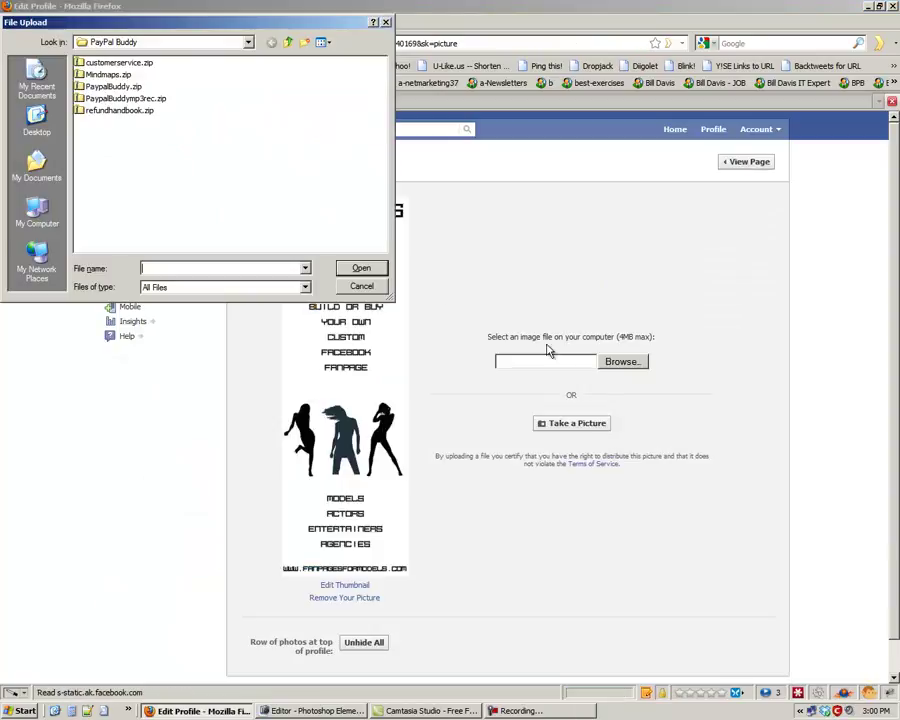
{"action": "left_click", "coordinate": [286, 43]}
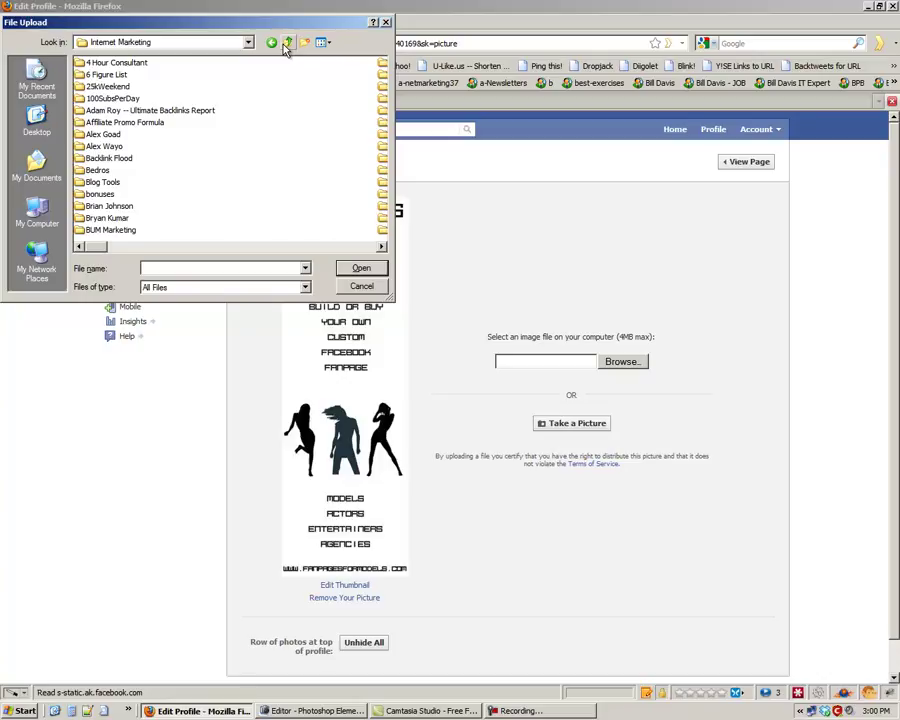
{"action": "left_click", "coordinate": [285, 45]}
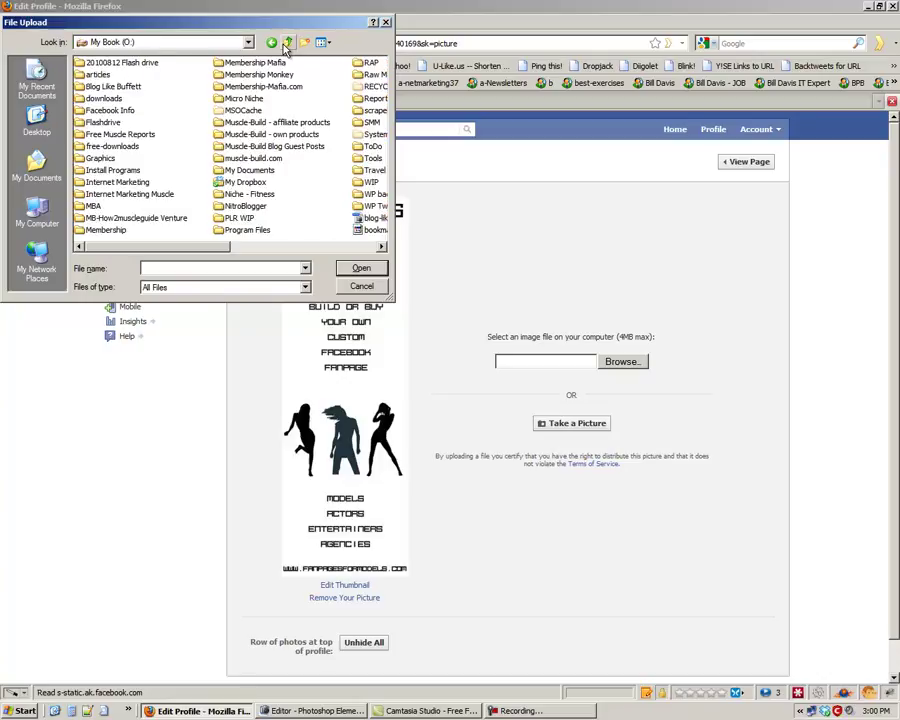
{"action": "double_click", "coordinate": [120, 194]}
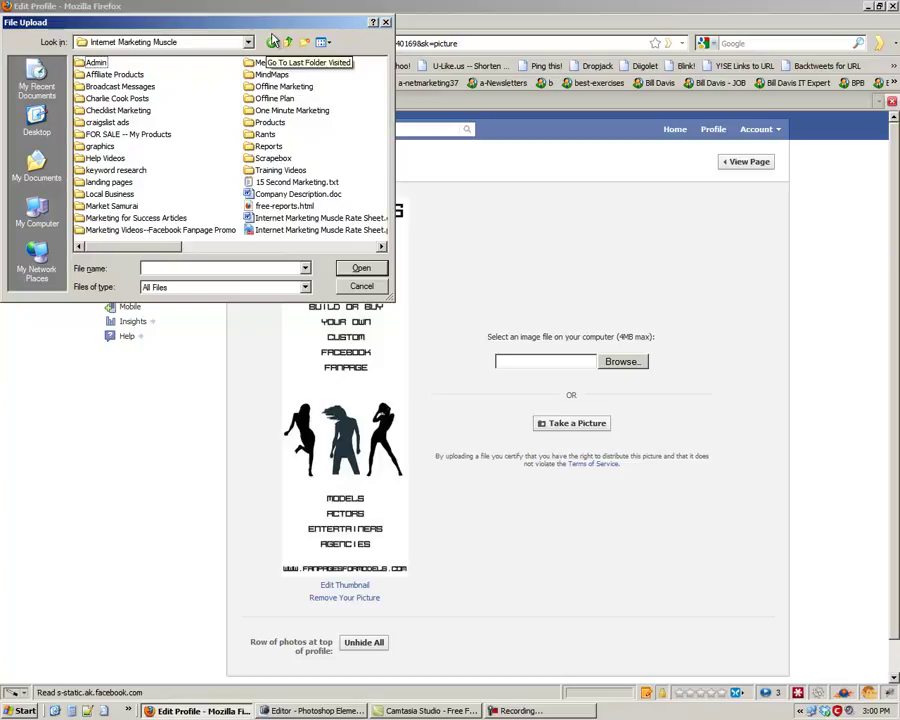
Step: Upload sidebar.png from My Documents > Customers > Fanpages for Models
{"action": "left_click", "coordinate": [36, 168]}
{"action": "left_click", "coordinate": [145, 160]}
{"action": "scroll", "coordinate": [145, 167], "scroll_direction": "down", "scroll_amount": 5}
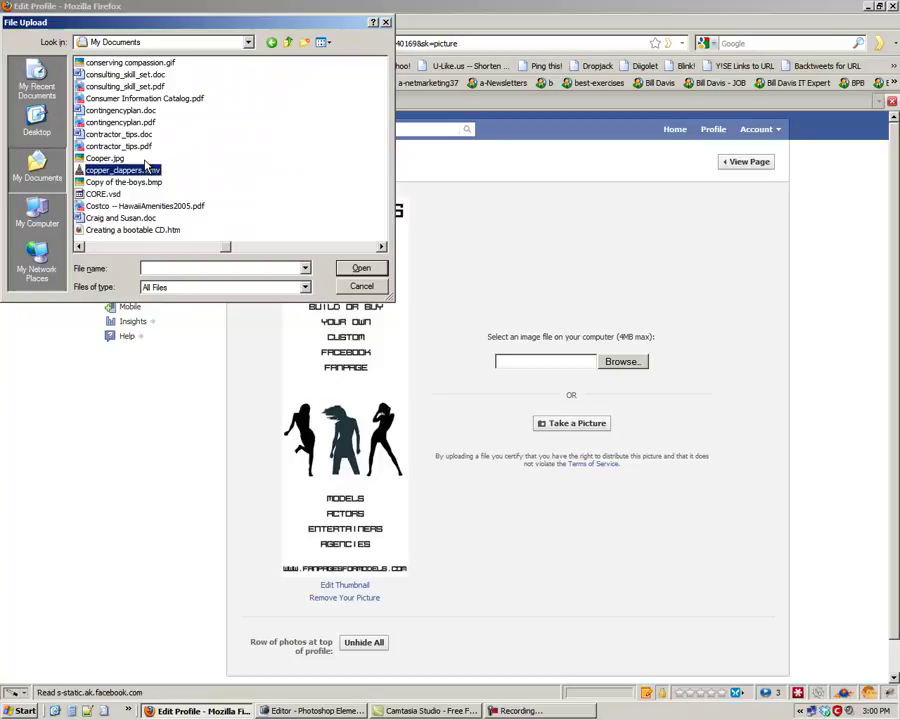
{"action": "key", "text": "Down"}
{"action": "key", "text": "Down"}
{"action": "key", "text": "Down"}
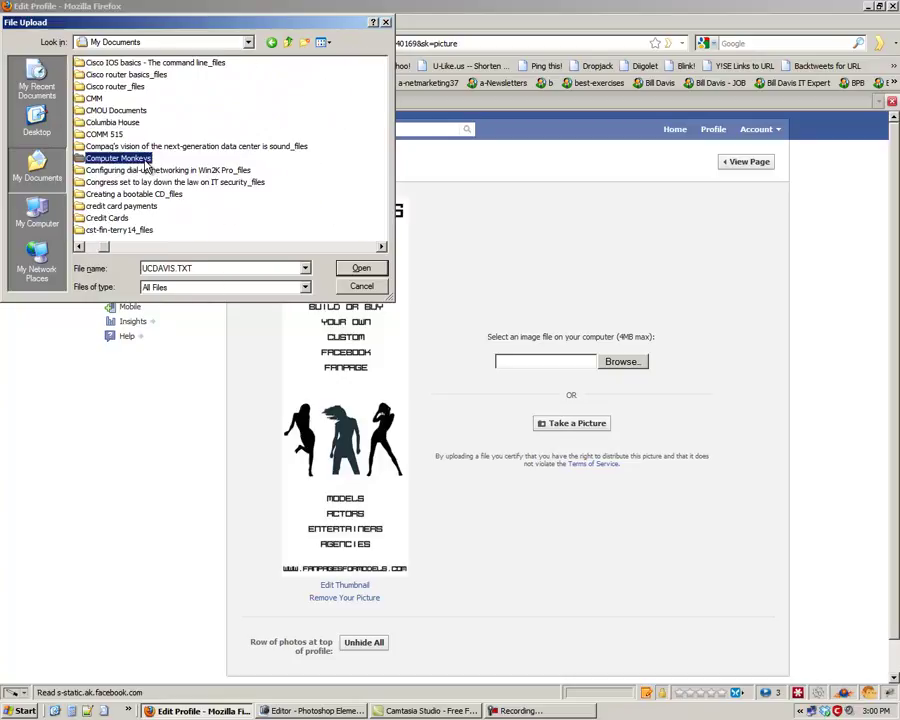
{"action": "key", "text": "Return"}
{"action": "key", "text": "Down"}
{"action": "key", "text": "Down"}
{"action": "key", "text": "Return"}
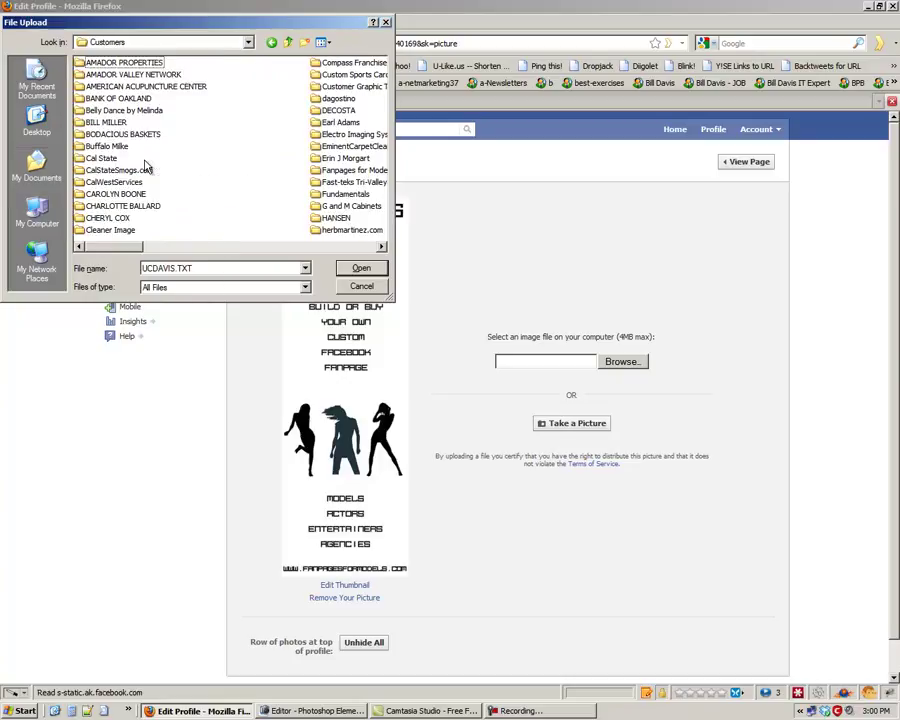
{"action": "key", "text": "f"}
{"action": "key", "text": "Return"}
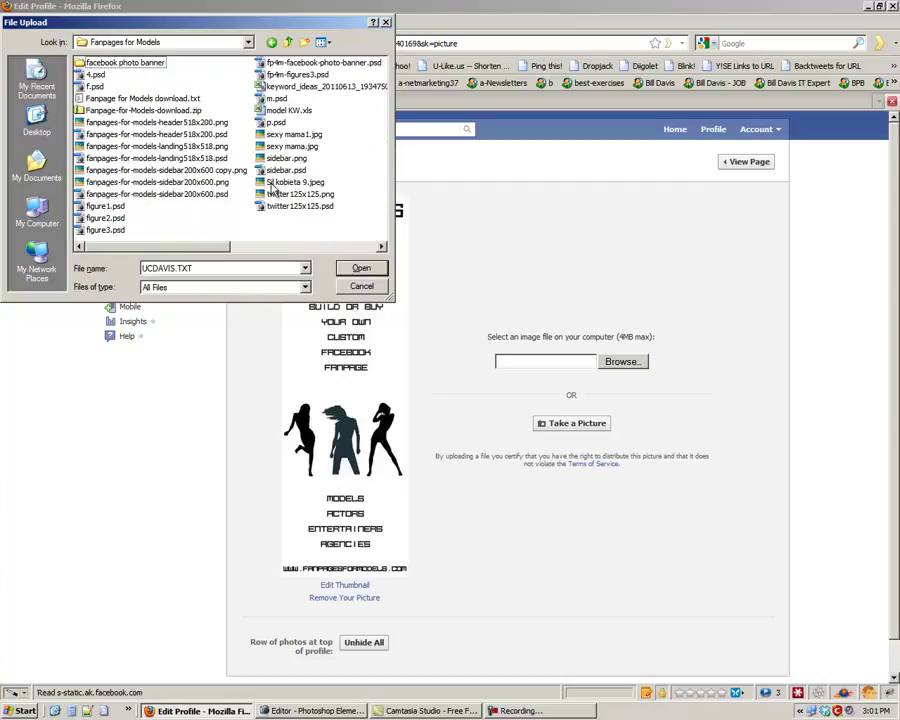
{"action": "left_click", "coordinate": [286, 158]}
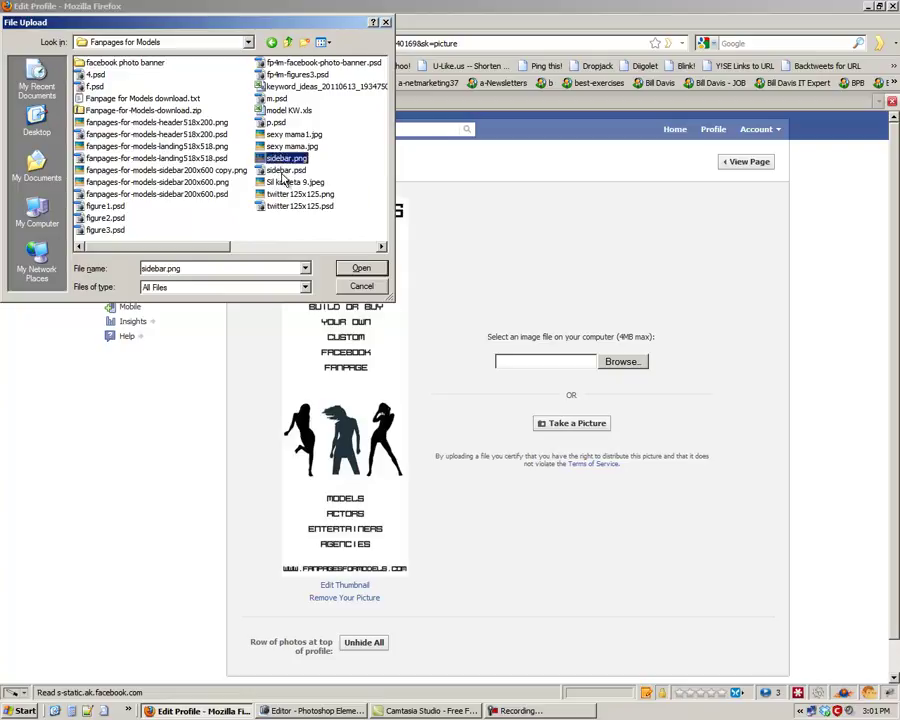
{"action": "left_click", "coordinate": [362, 269]}
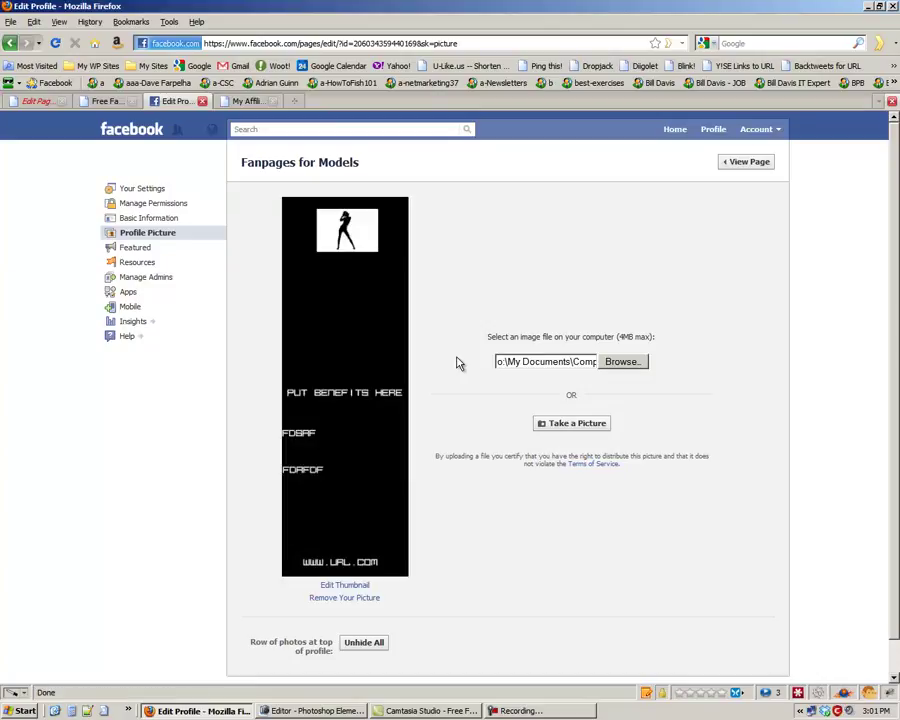
Step: Reposition the profile thumbnail to show the black silhouette figure and save it
{"action": "left_click", "coordinate": [338, 588]}
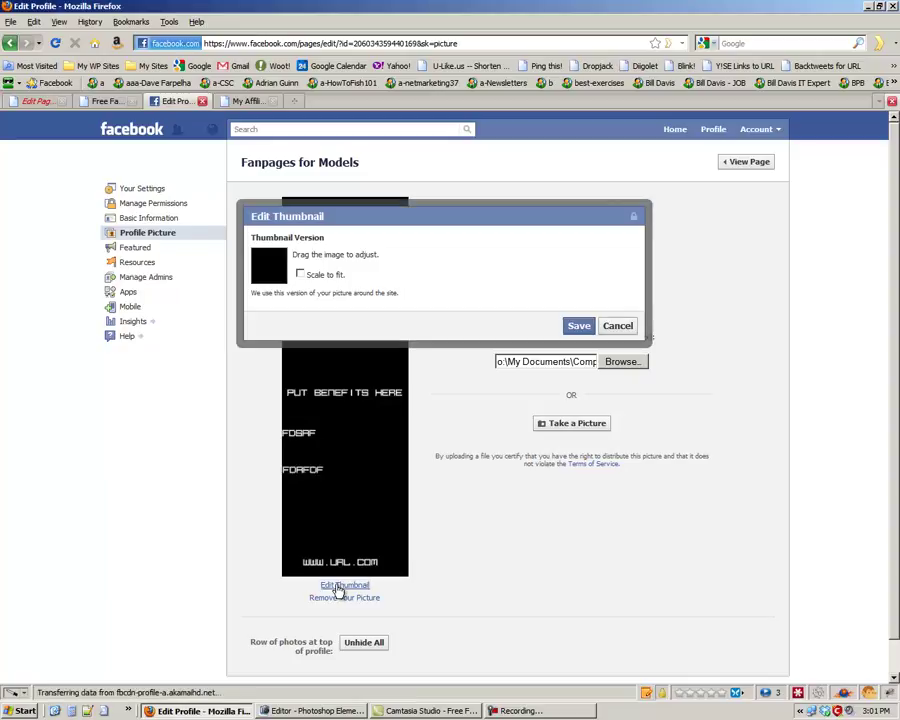
{"action": "mouse_move", "coordinate": [263, 271]}
{"action": "left_mouse_down"}
{"action": "mouse_move", "coordinate": [267, 300]}
{"action": "mouse_move", "coordinate": [275, 259]}
{"action": "mouse_move", "coordinate": [272, 280]}
{"action": "left_mouse_up"}
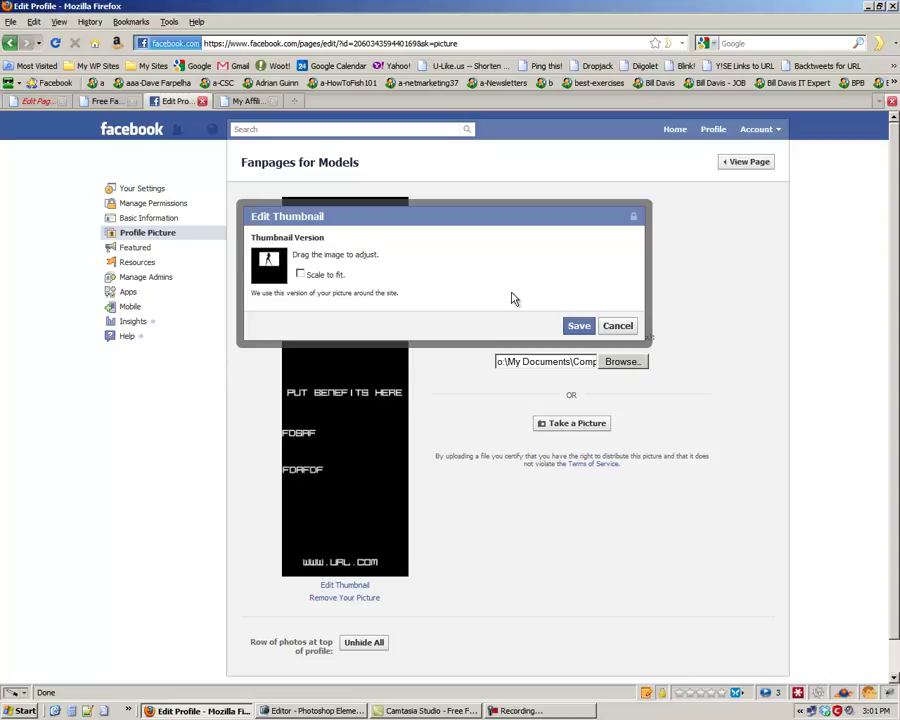
{"action": "left_click", "coordinate": [582, 330]}
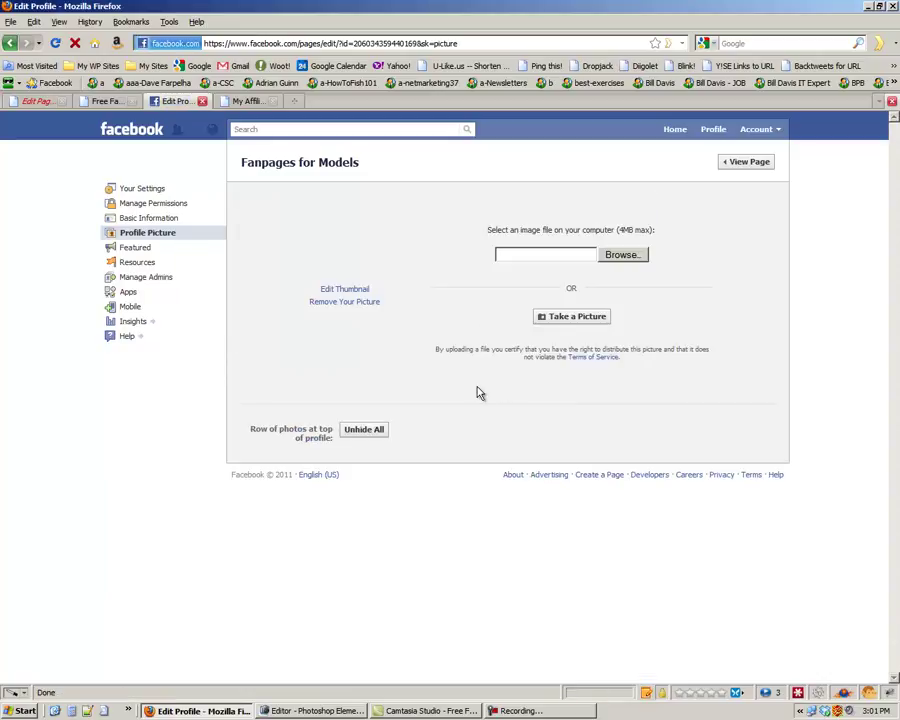
Step: Go to the public fan page, view its Wall, then open its Photos section
{"action": "left_click", "coordinate": [748, 163]}
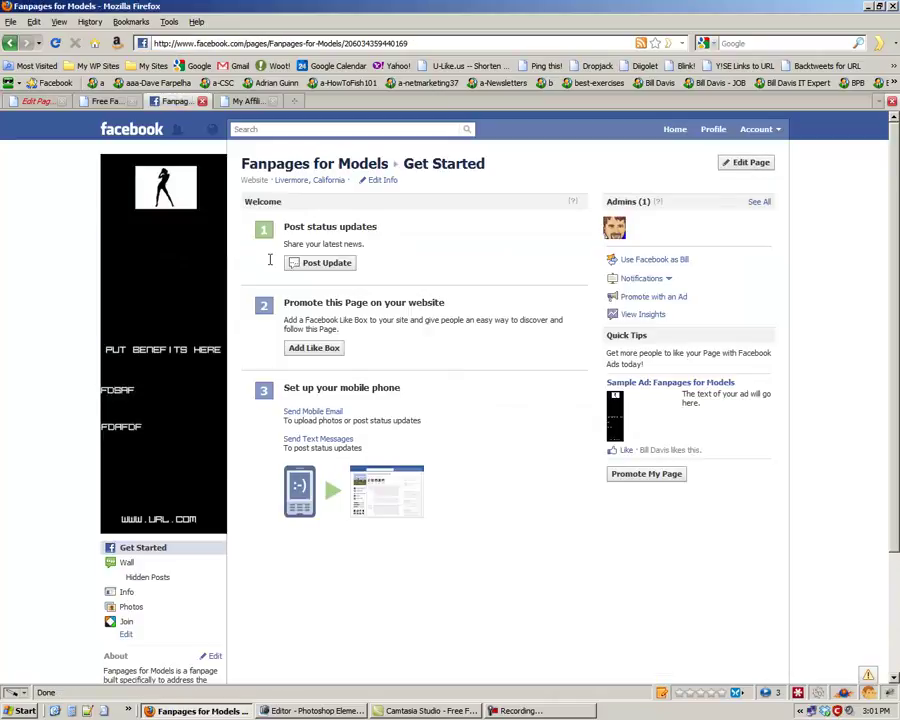
{"action": "left_click", "coordinate": [124, 562]}
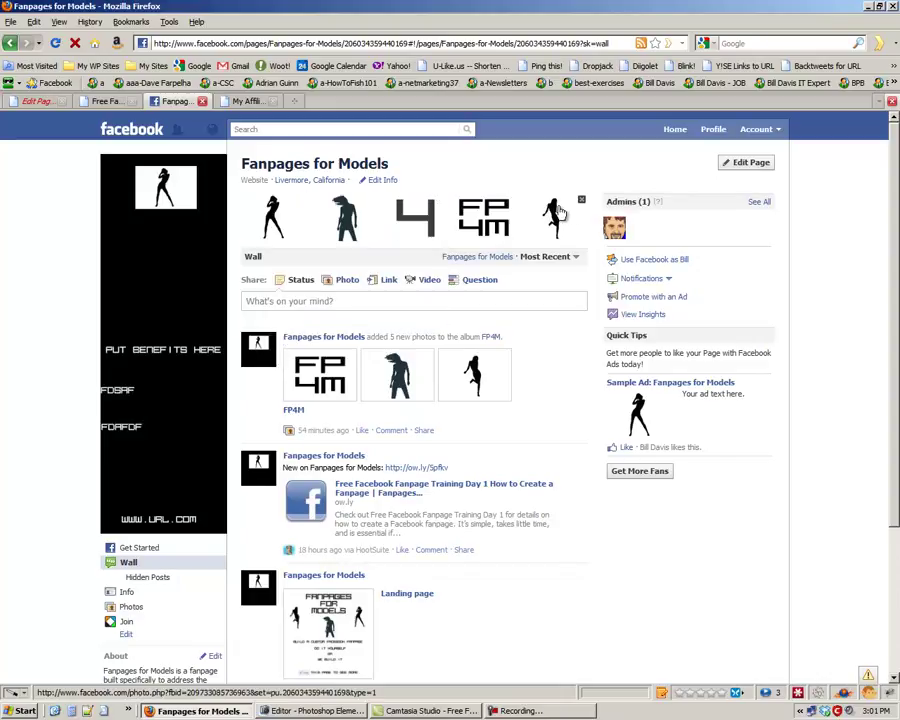
{"action": "left_click", "coordinate": [131, 608]}
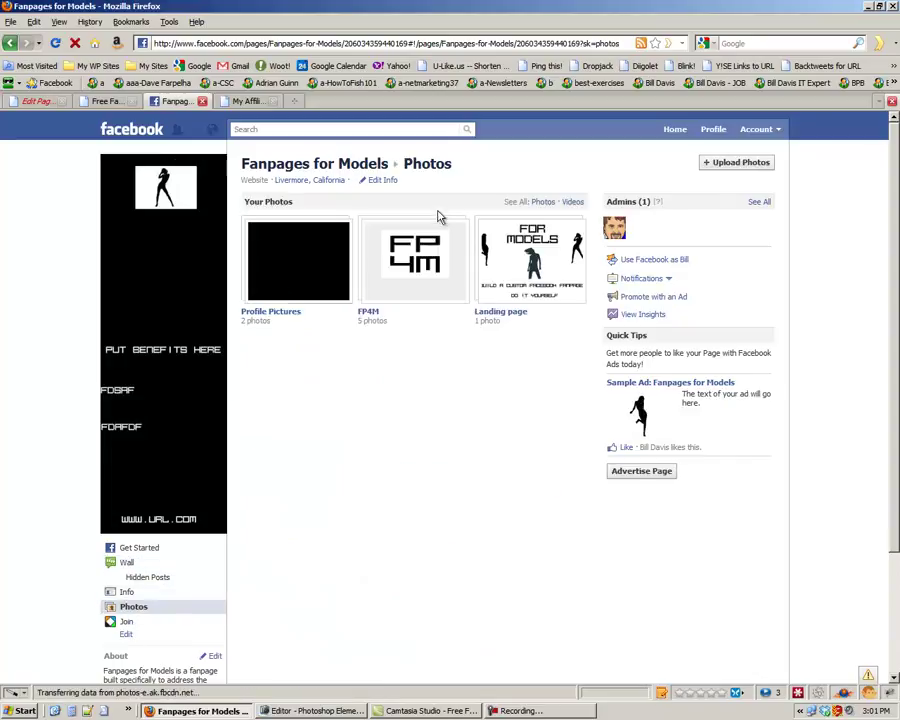
Step: Upload fp4m-facebook-photo-banner.png into a new album named 'album'
{"action": "left_click", "coordinate": [740, 163]}
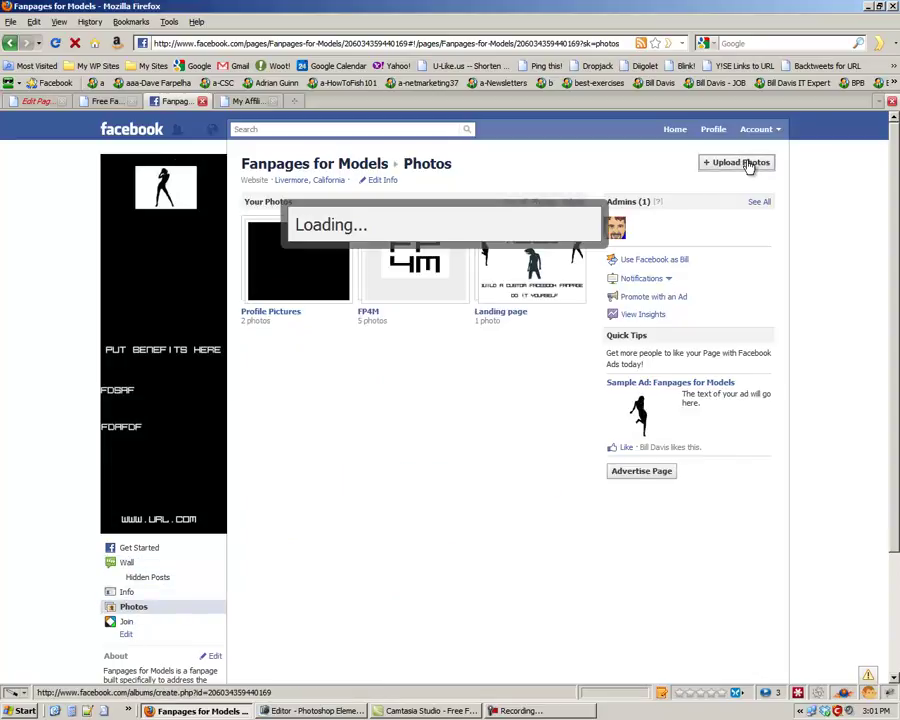
{"action": "left_click", "coordinate": [548, 368]}
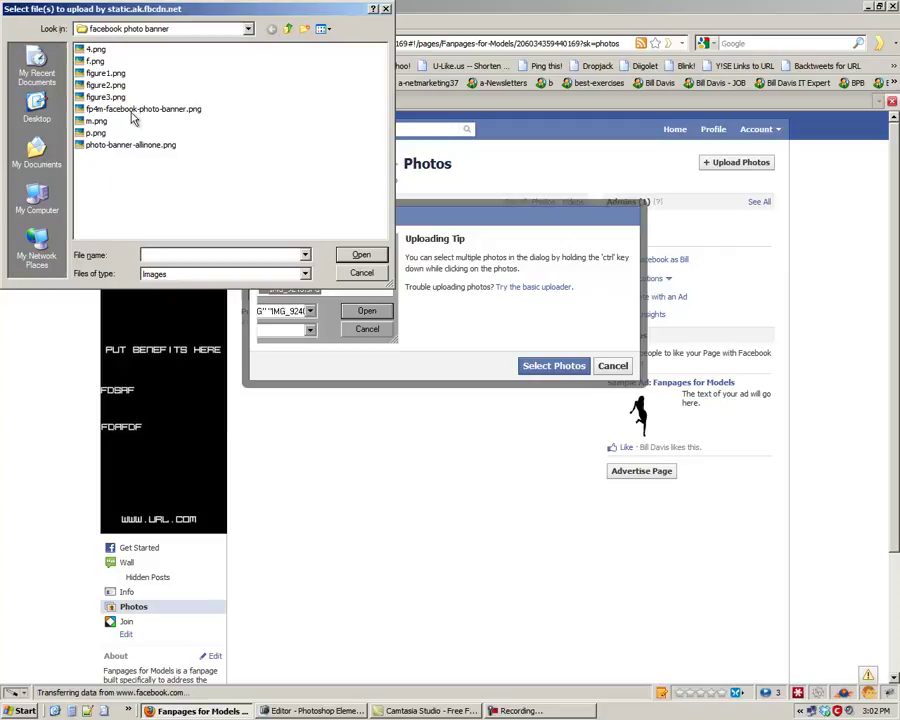
{"action": "left_click", "coordinate": [186, 110]}
{"action": "left_click", "coordinate": [361, 255]}
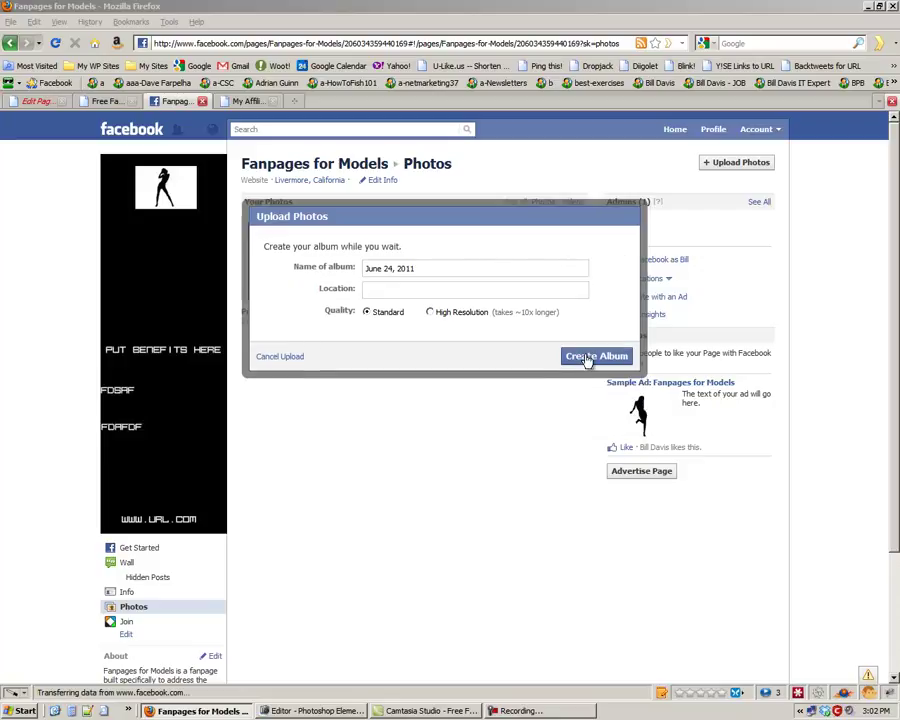
{"action": "left_click_drag", "start_coordinate": [412, 268], "coordinate": [307, 258]}
{"action": "type", "text": "al"}
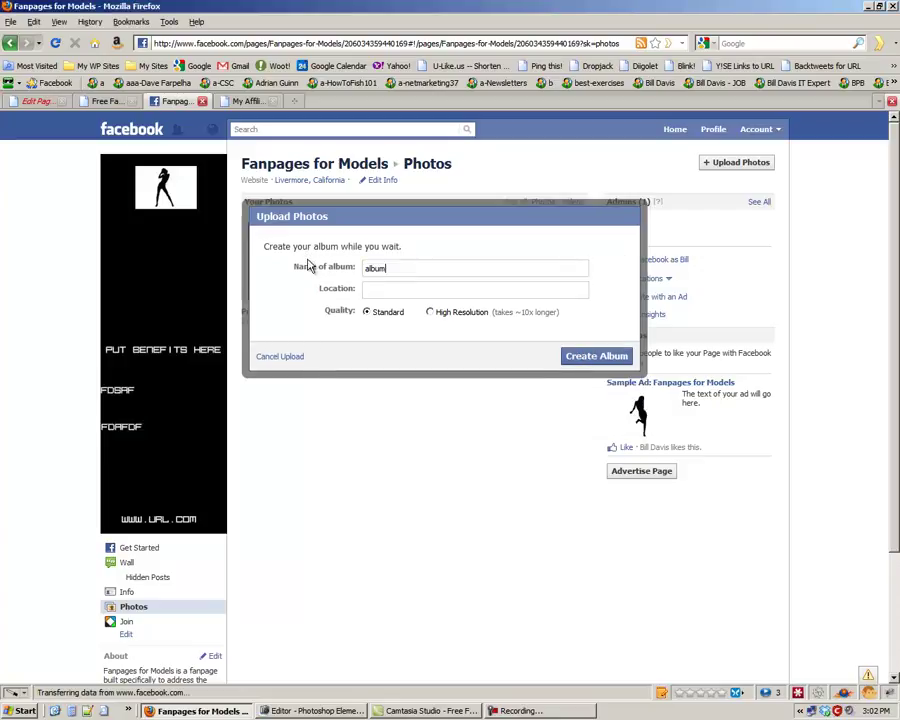
{"action": "type", "text": "bum"}
{"action": "left_click", "coordinate": [604, 357]}
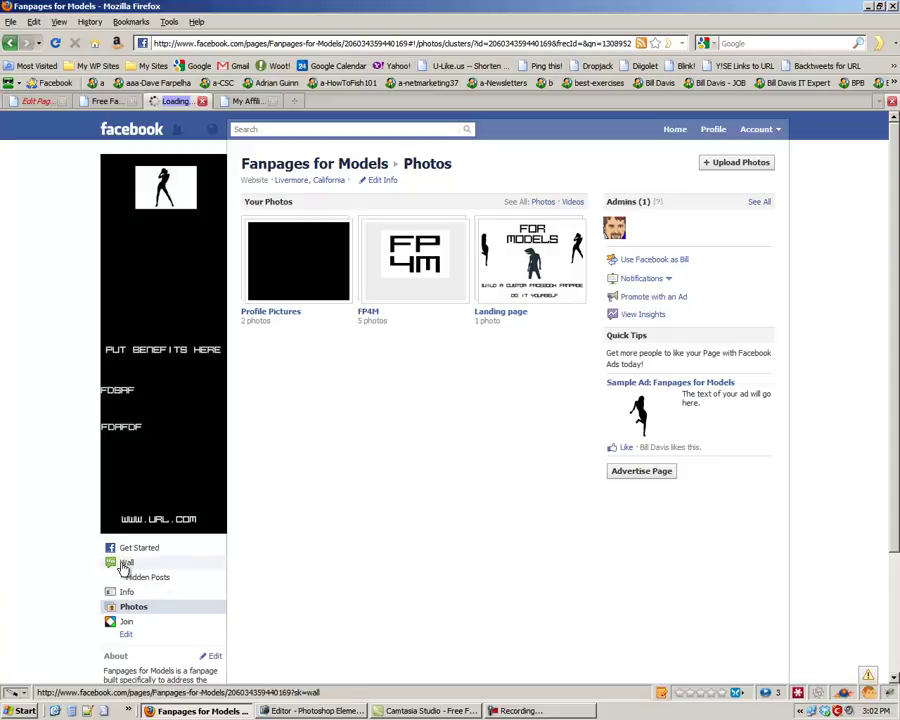
Step: View the black picture in Profile Pictures, then return to the Fanpages for Models Wall
{"action": "left_click", "coordinate": [283, 256]}
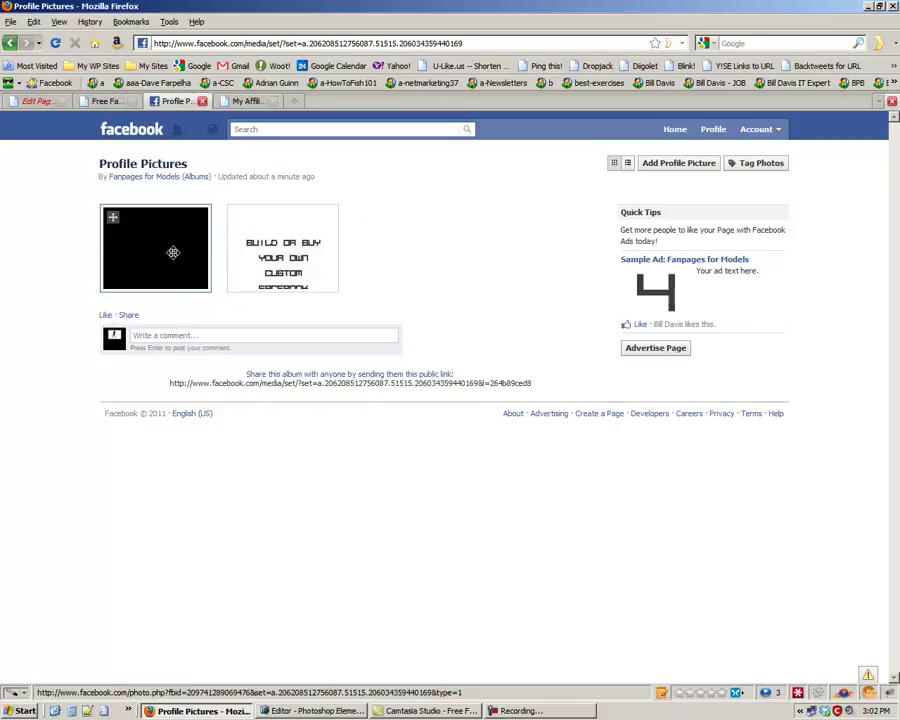
{"action": "left_click", "coordinate": [162, 250]}
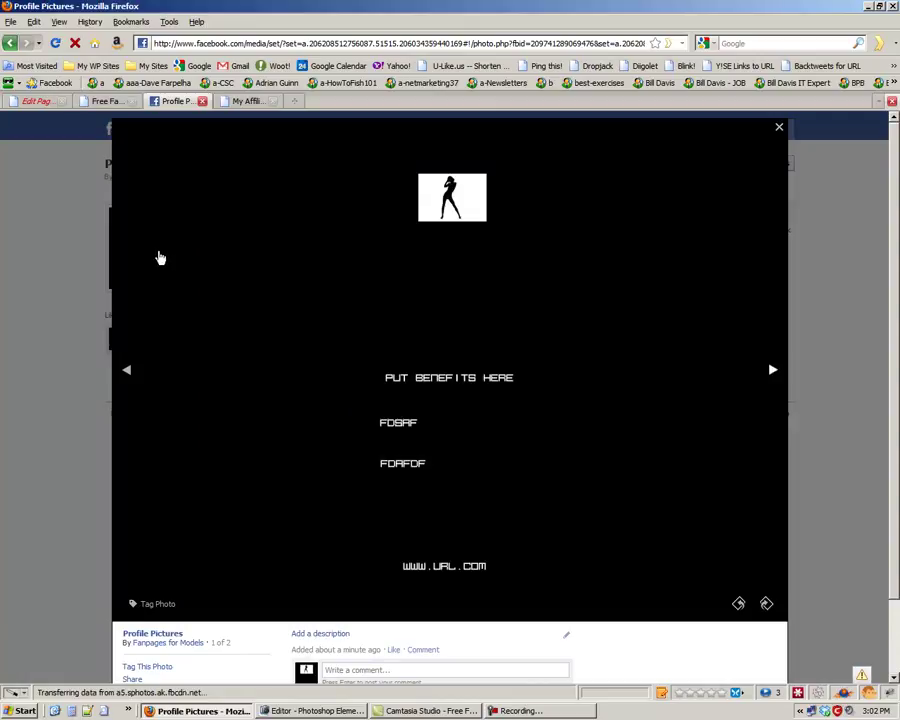
{"action": "left_click", "coordinate": [850, 318]}
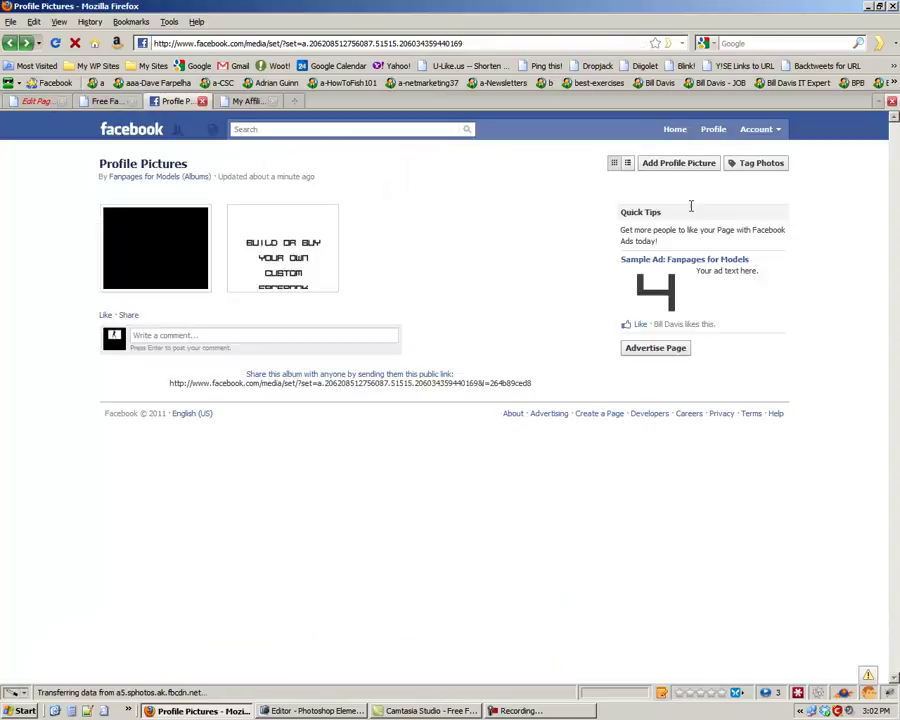
{"action": "left_click", "coordinate": [155, 177]}
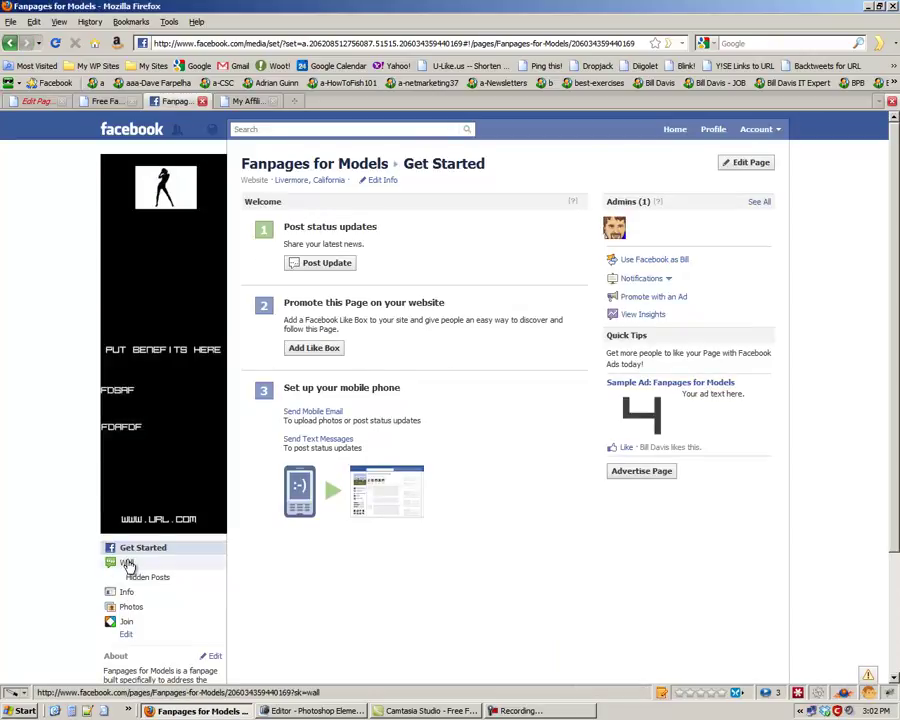
{"action": "left_click", "coordinate": [128, 565]}
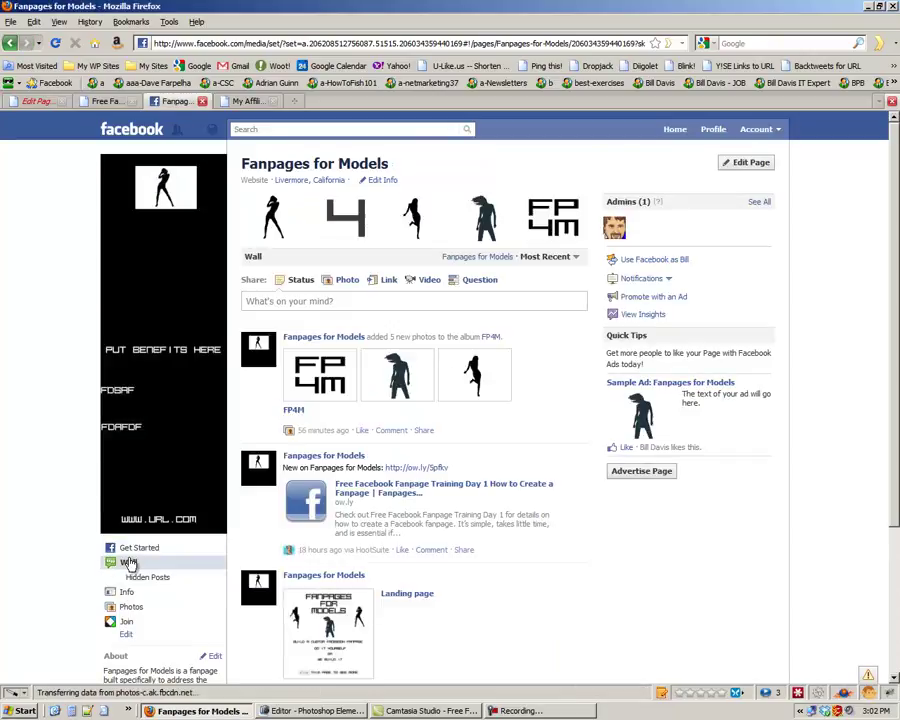